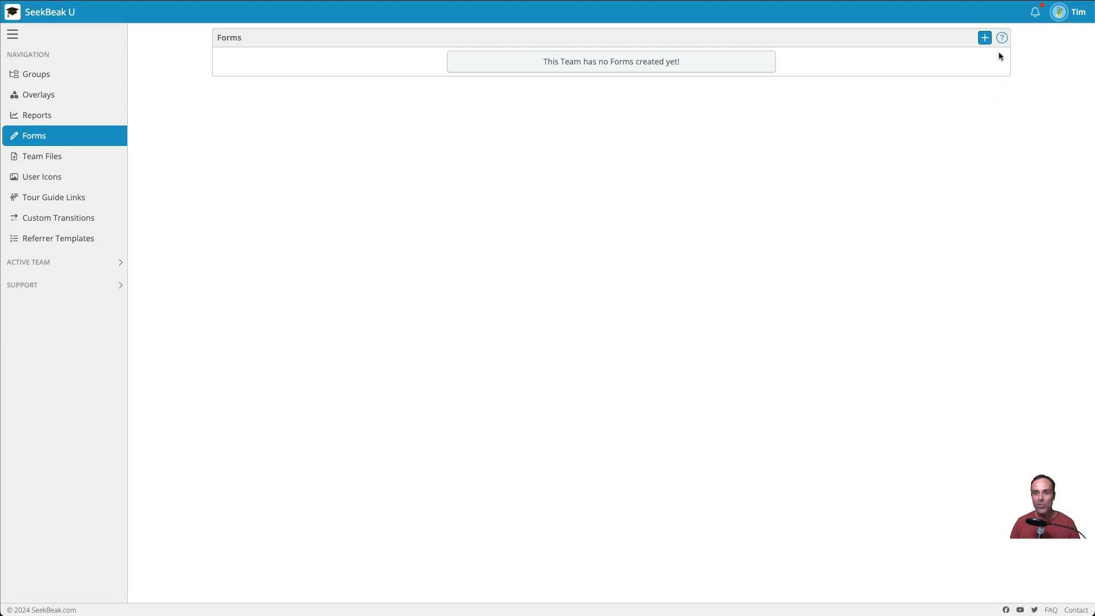
Create a new form named "Real Estate Form" and clear its default description.
click(986, 40)
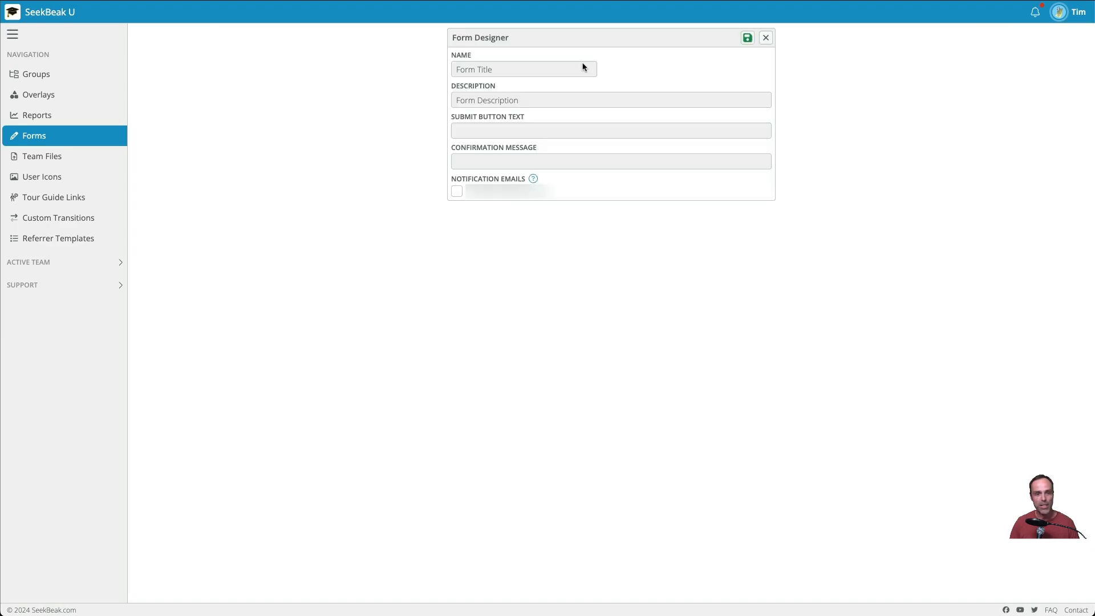
drag(501, 69, 429, 68)
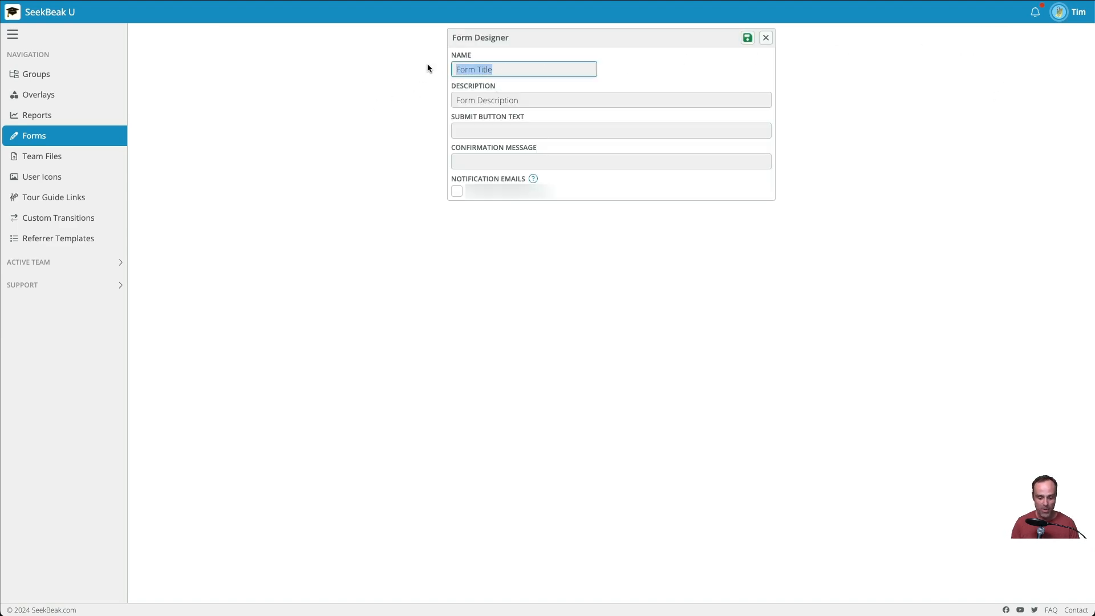
text(Real Estate Form)
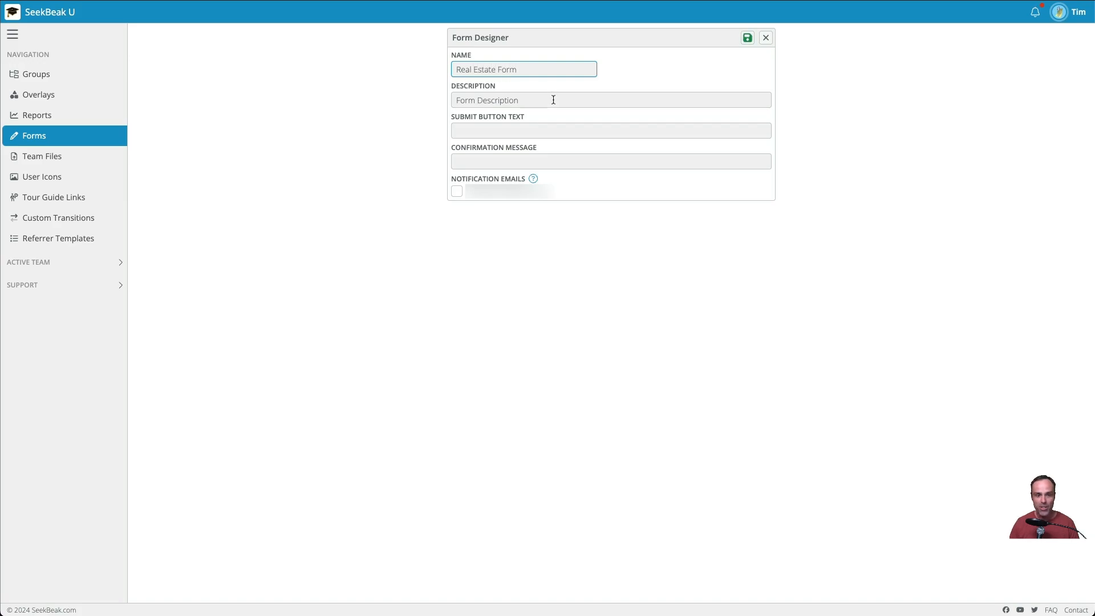
drag(554, 100, 452, 101)
key(BackSpace)
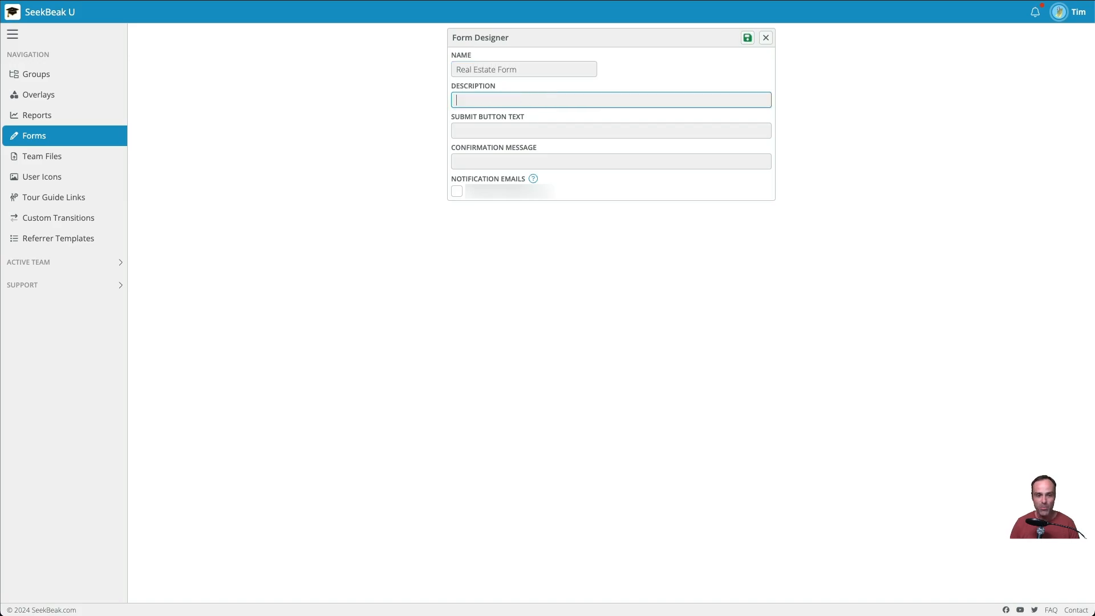
Set the form's submit button text to "Send us your info!".
click(493, 131)
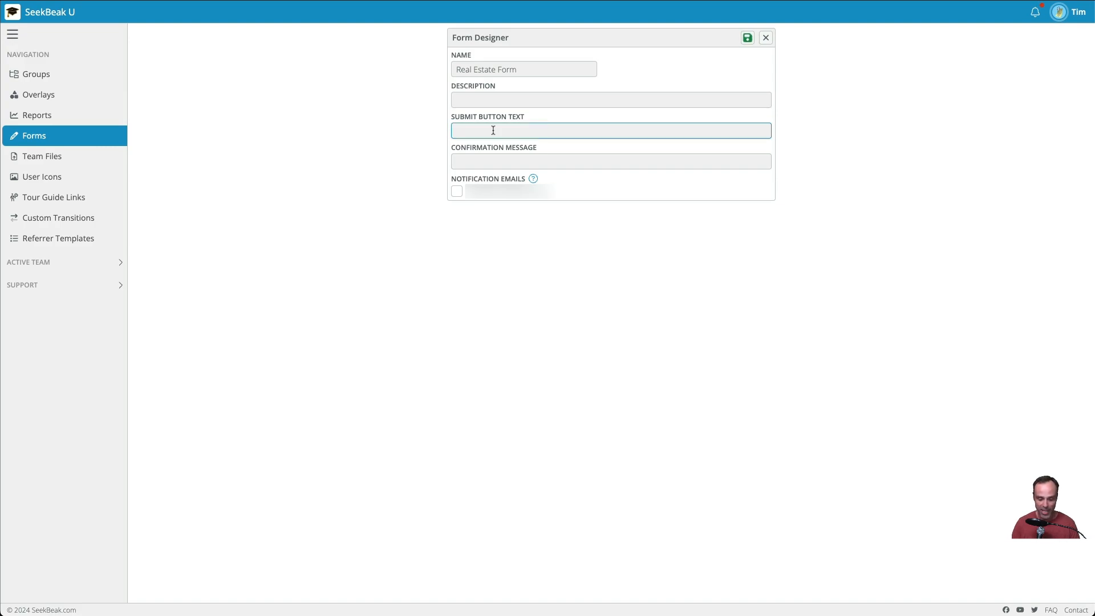
text(S)
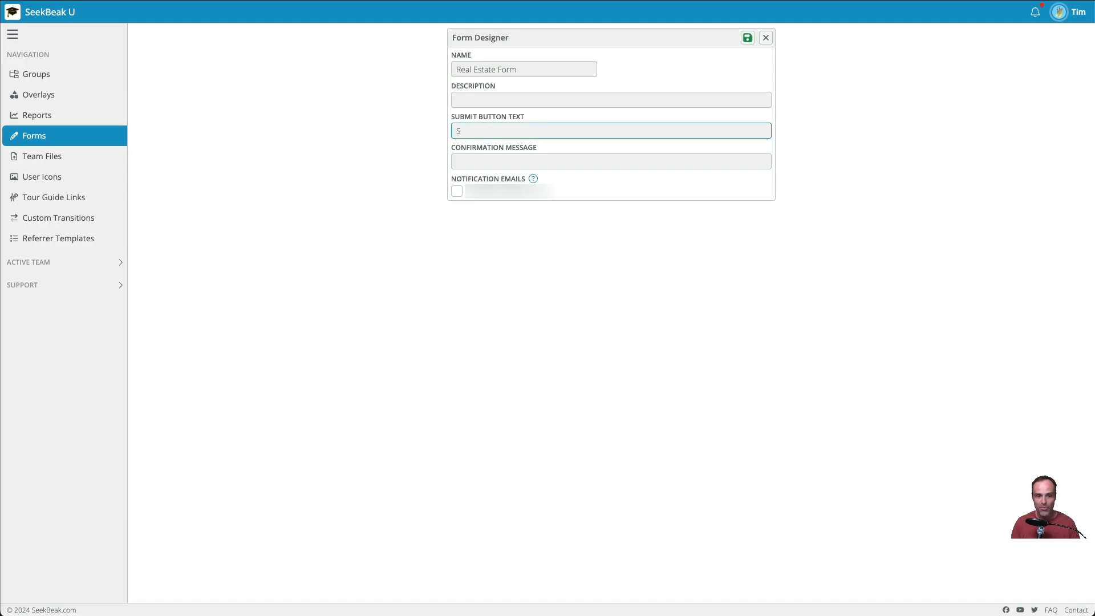
text(end us your info!)
Set the confirmation message to "Thanks! Someone will contact you soon.", enable the listed notification email and save the form settings.
click(495, 159)
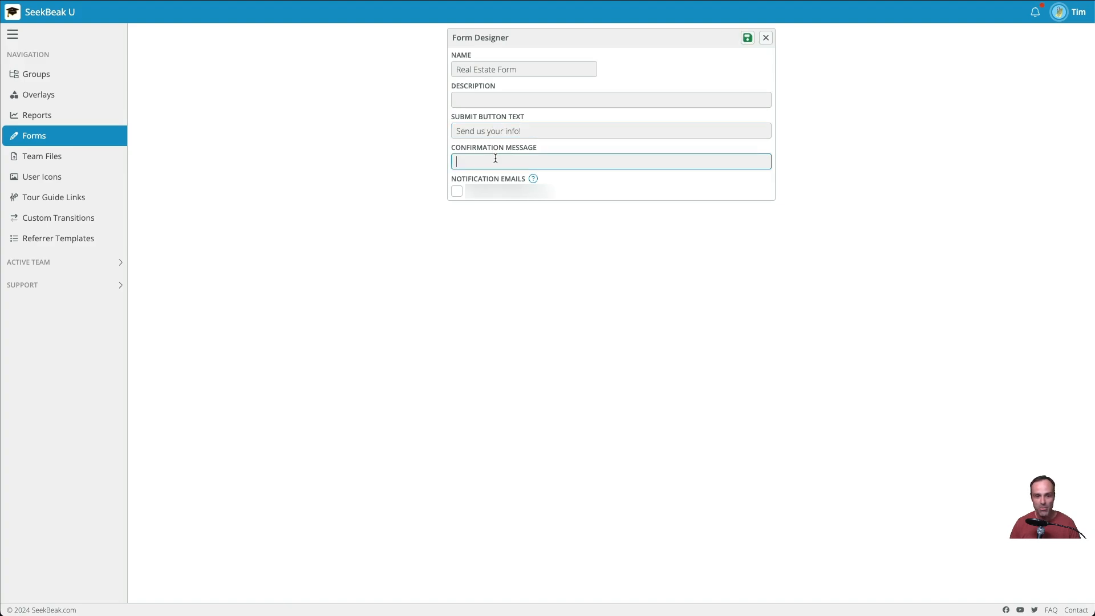
text(Thanks! Someone will contact you soon.)
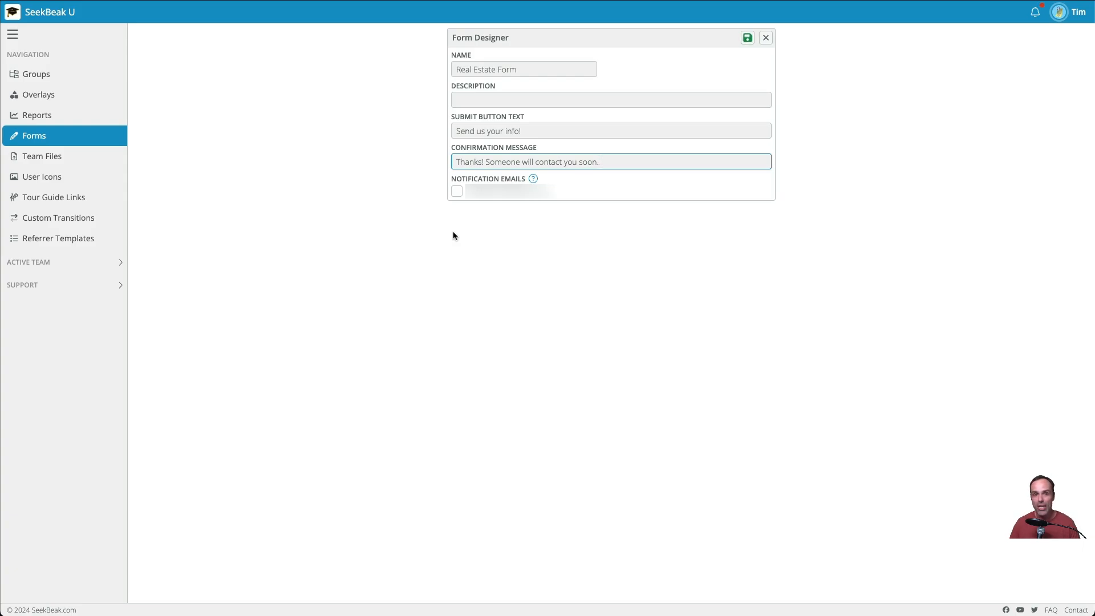
click(457, 191)
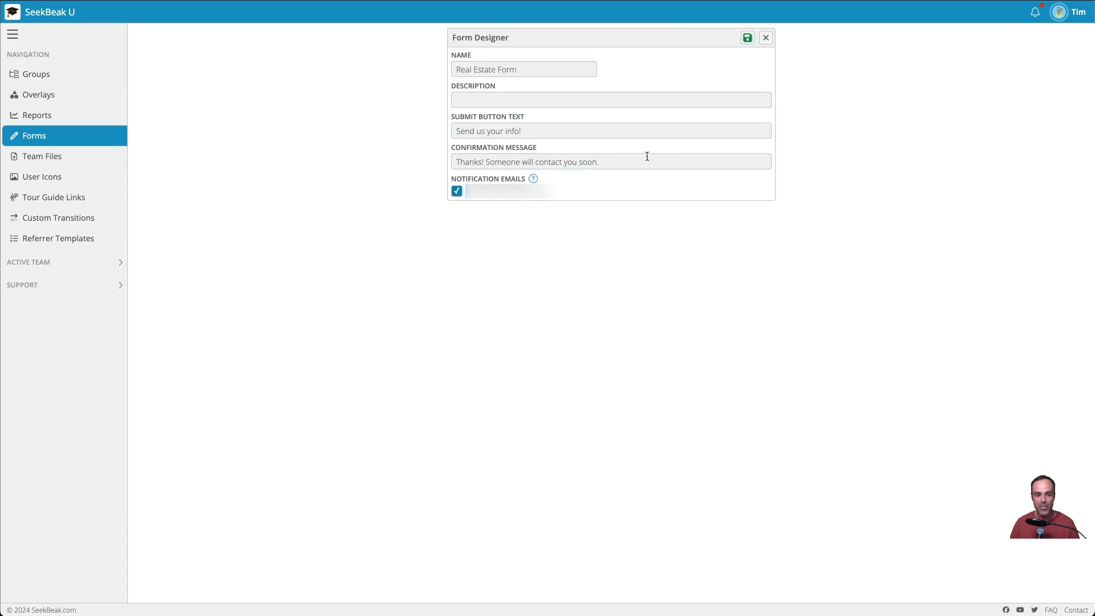
click(748, 38)
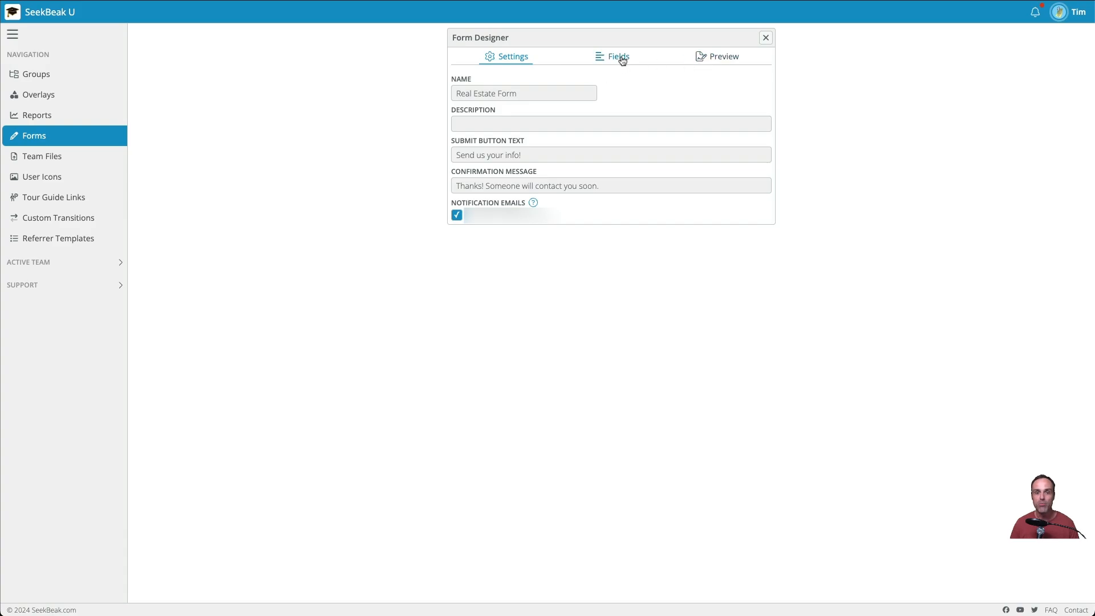
Add a Single Line Text field to the form's fields.
click(622, 61)
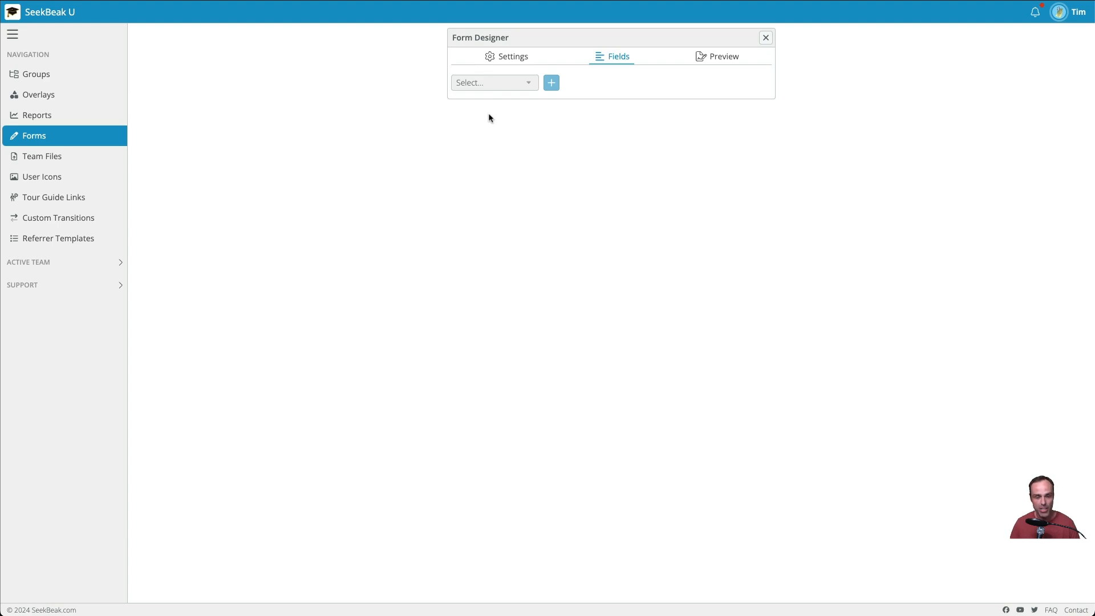
click(502, 82)
click(499, 98)
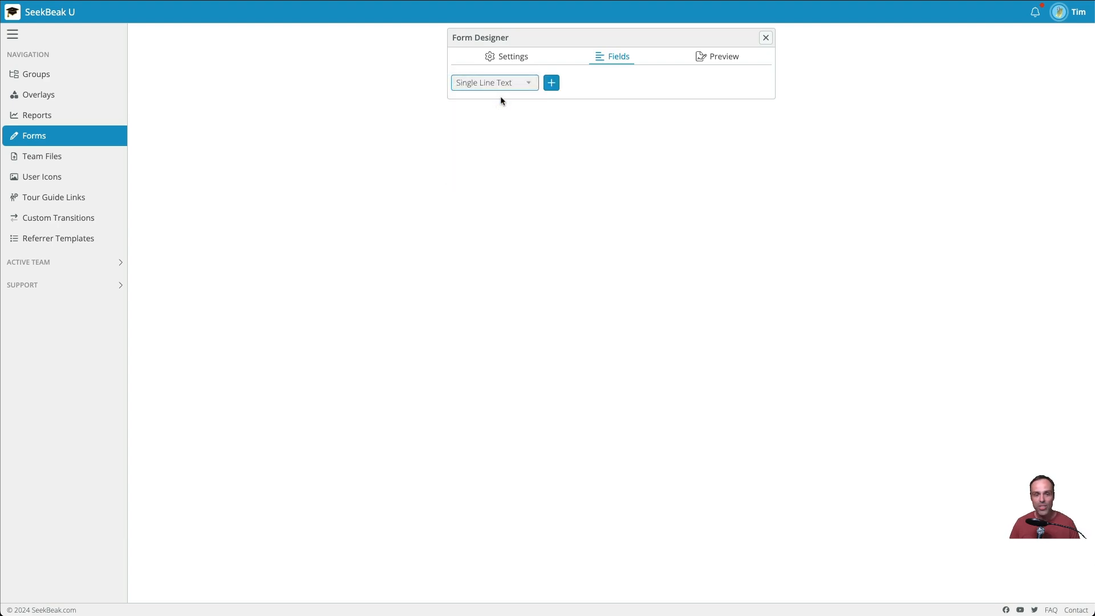
click(550, 83)
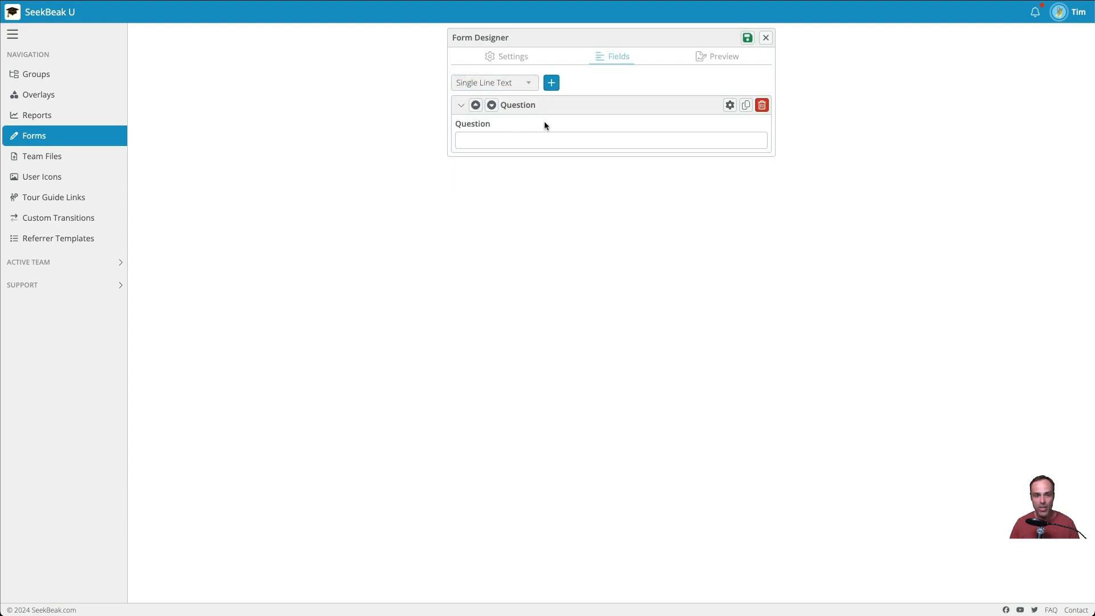
Title the new text field "Name", make its response required and save the field.
click(730, 105)
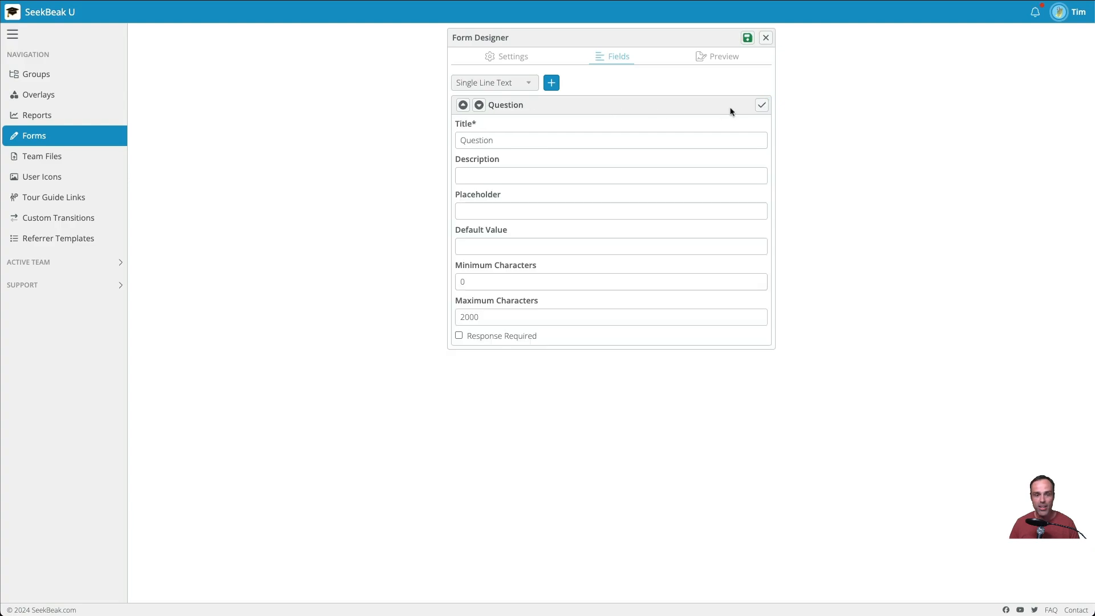
double_click(530, 141)
text(Name)
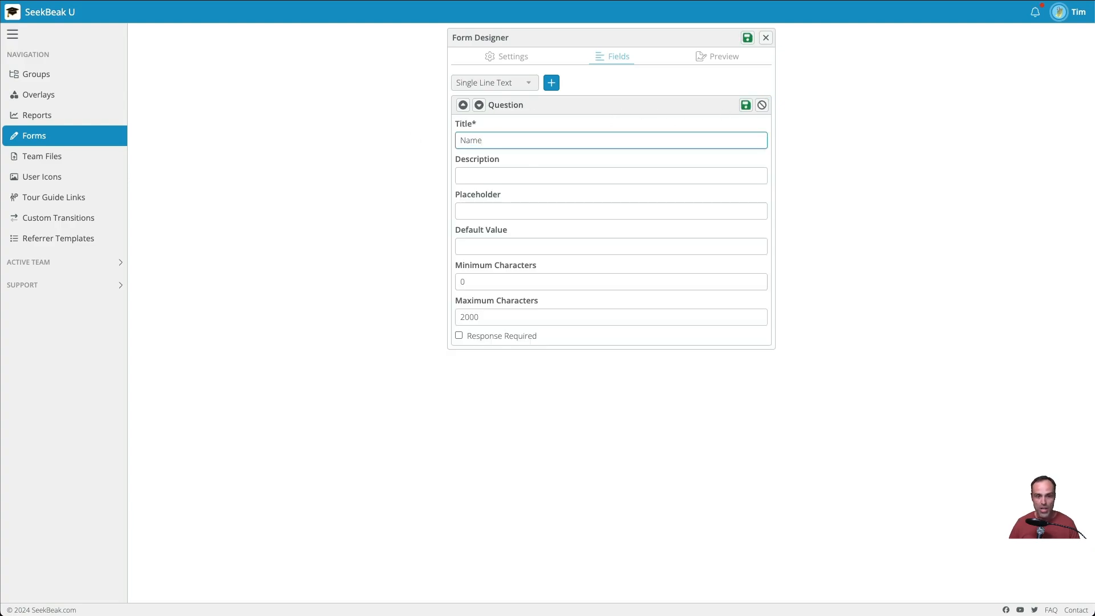
click(512, 337)
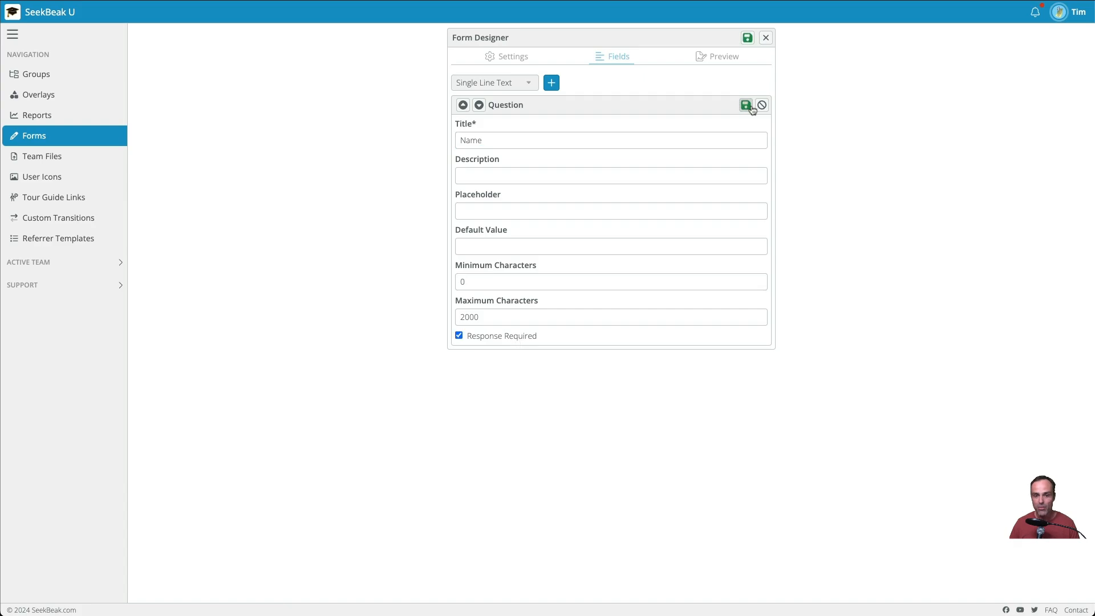
click(751, 107)
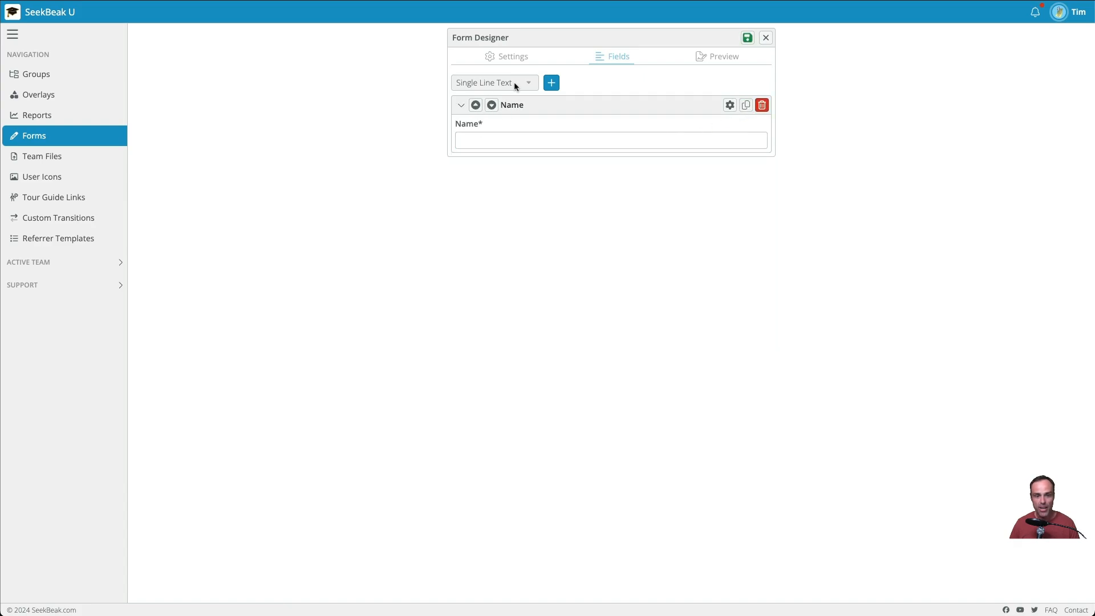
Add a second Single Line Text field, title it "Contact Email" and save it.
click(553, 83)
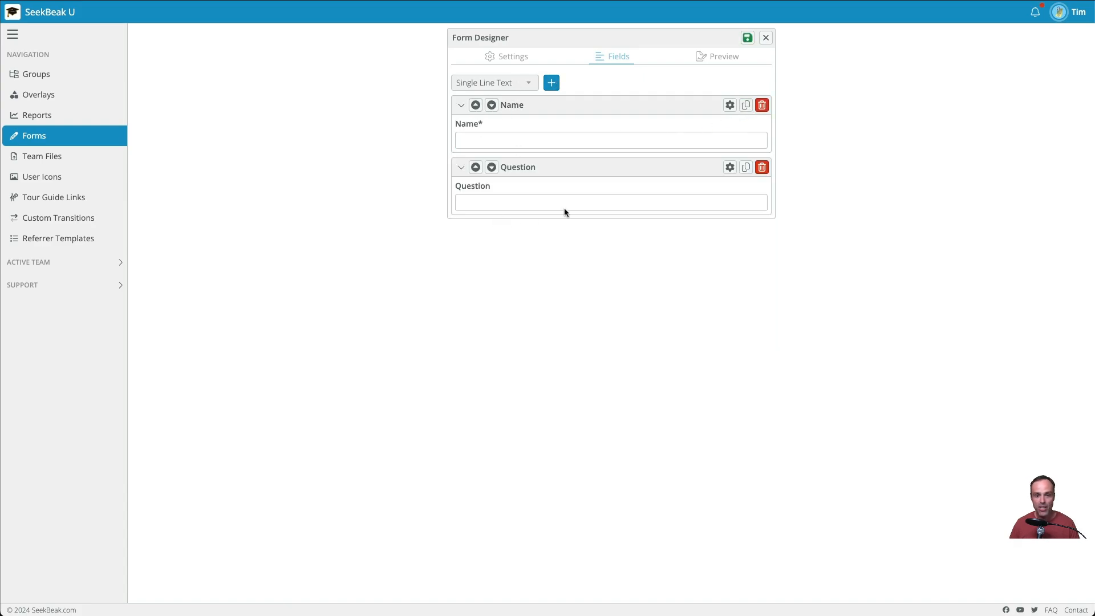
click(730, 168)
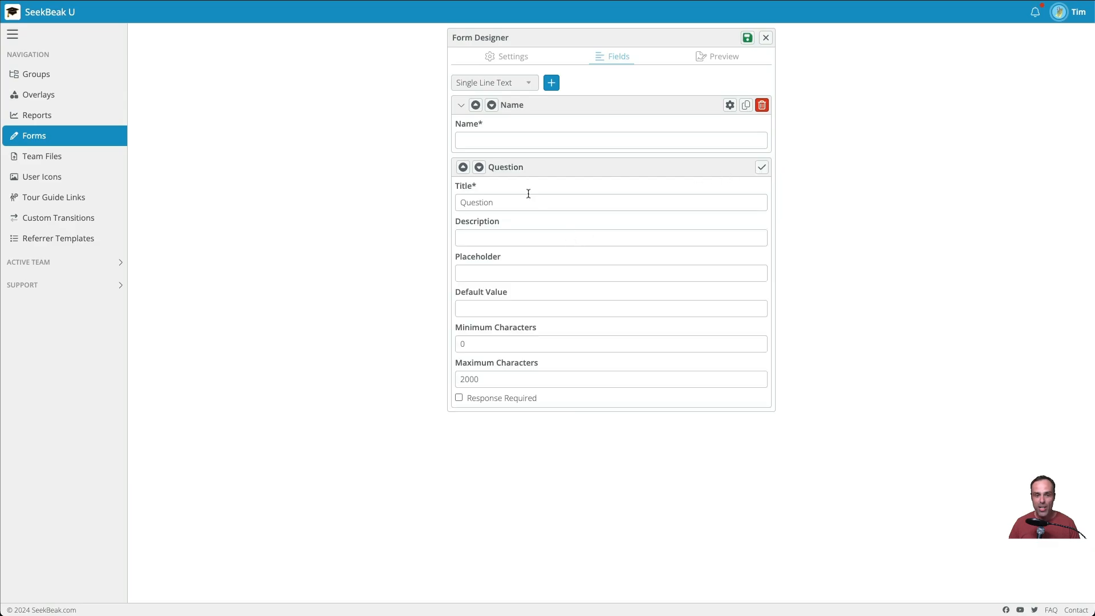
drag(525, 203, 354, 208)
text(Cont)
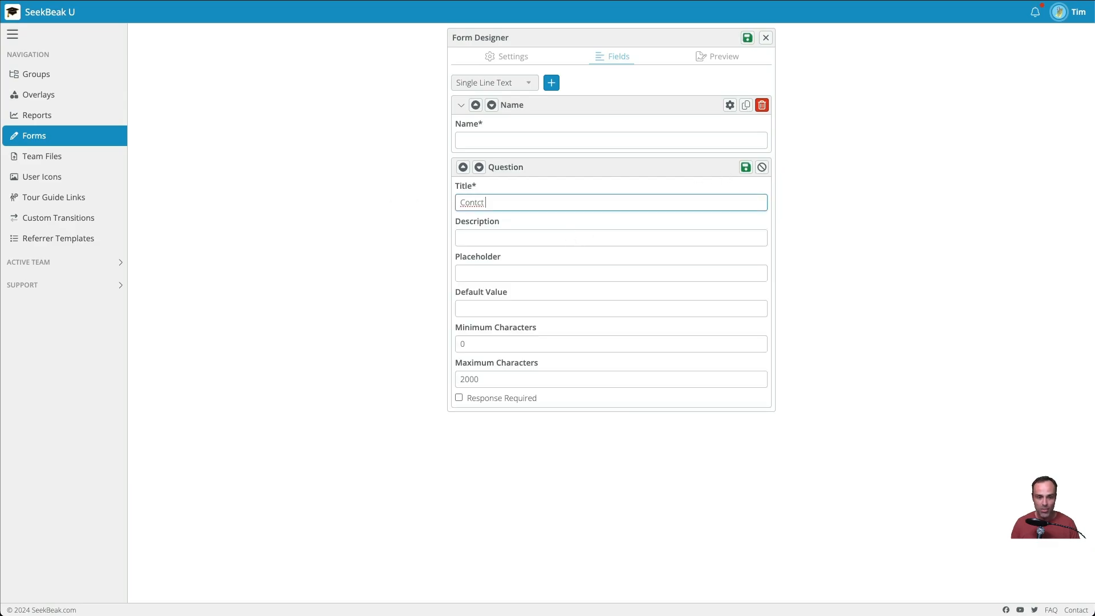
text(act Email)
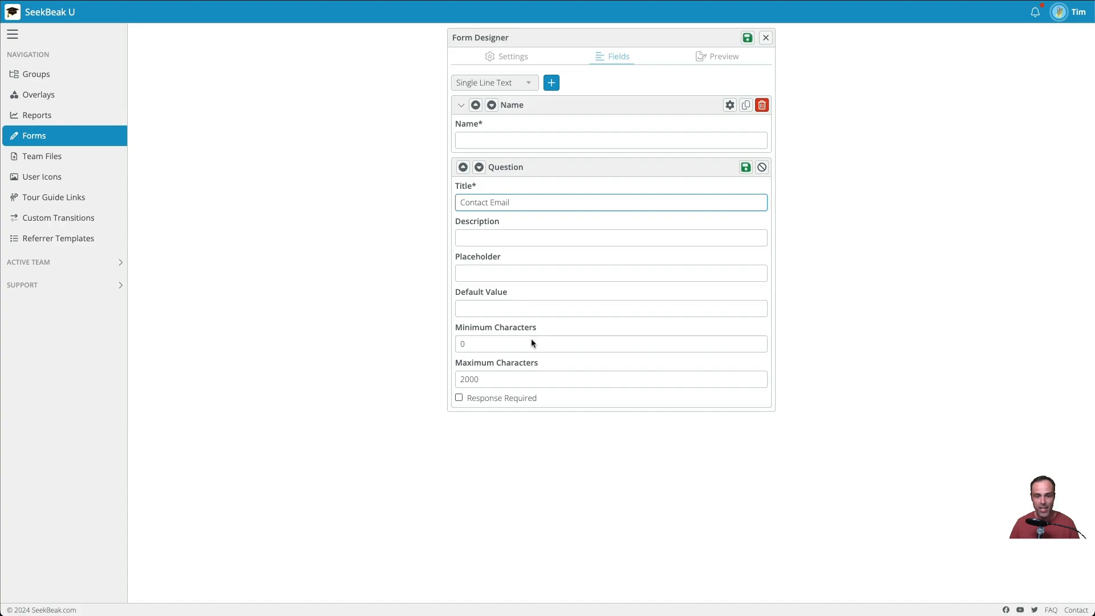
click(746, 168)
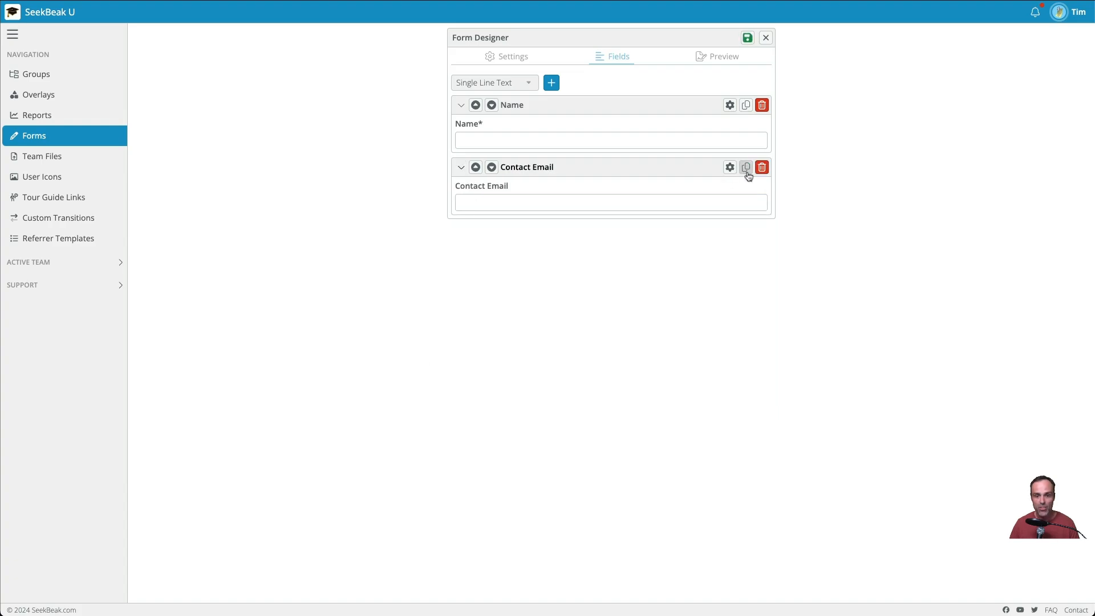
Duplicate the Contact Email field, retitle the copy "Contact Phone" and save it.
click(746, 168)
click(729, 229)
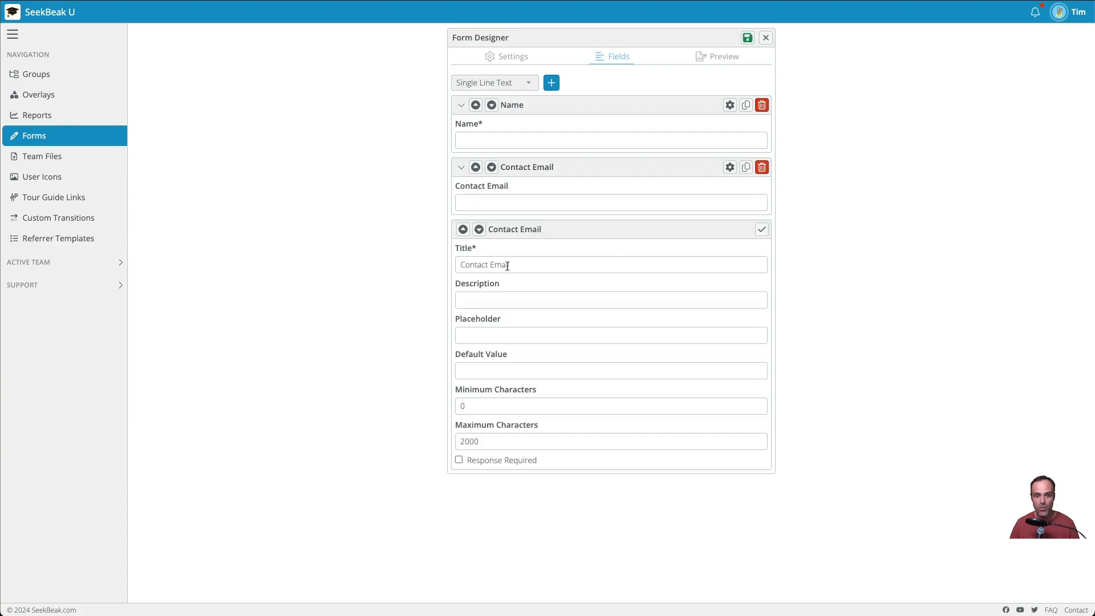
double_click(507, 266)
text(Phone)
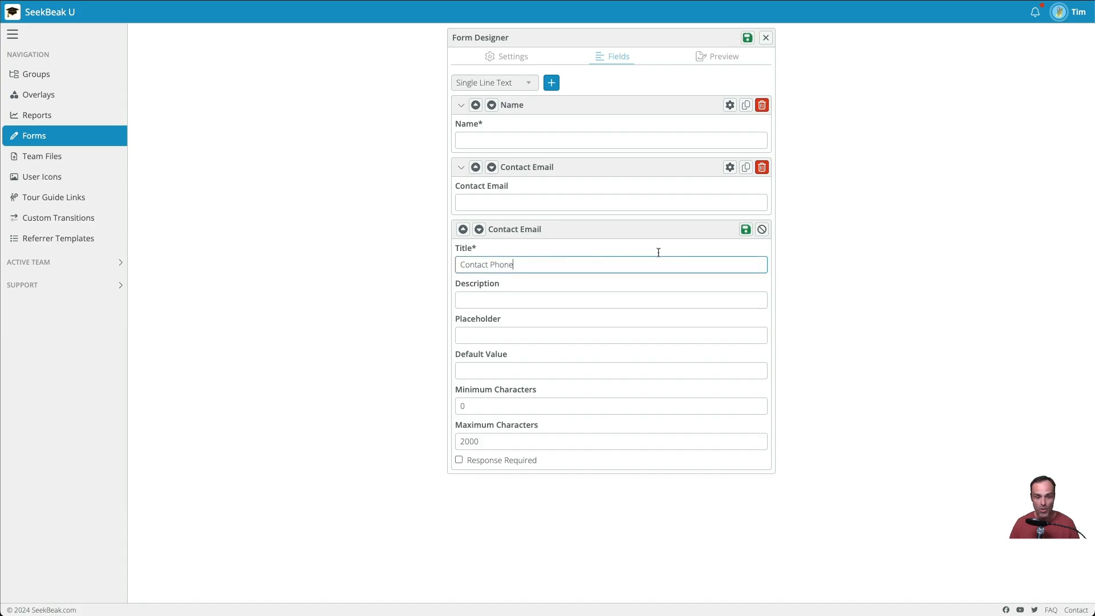
click(746, 228)
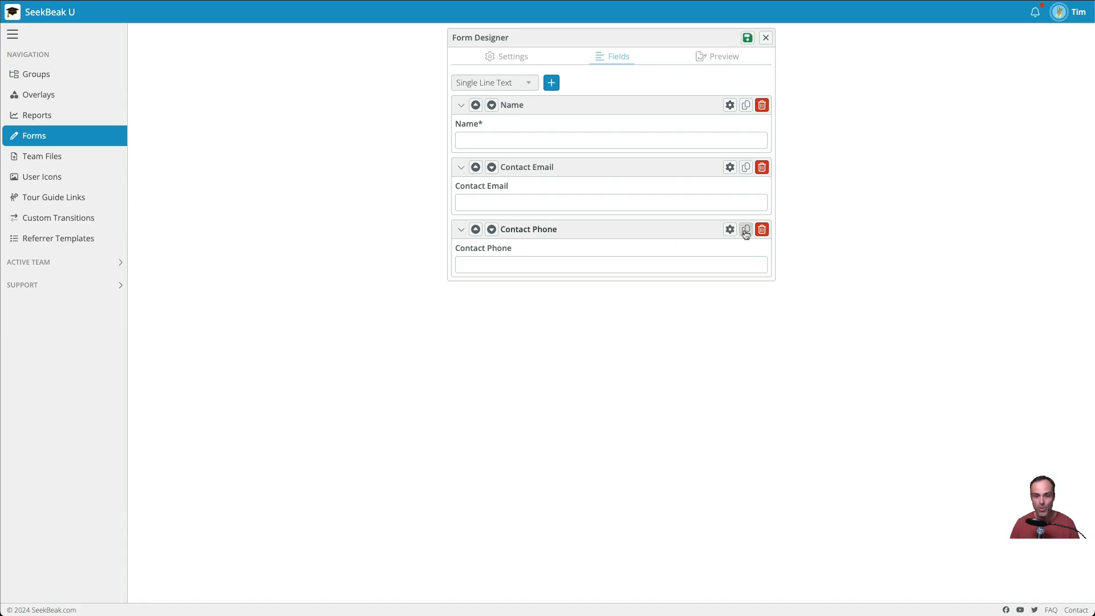
Add a Date field titled "Available Dates for Showing" and save it.
click(522, 87)
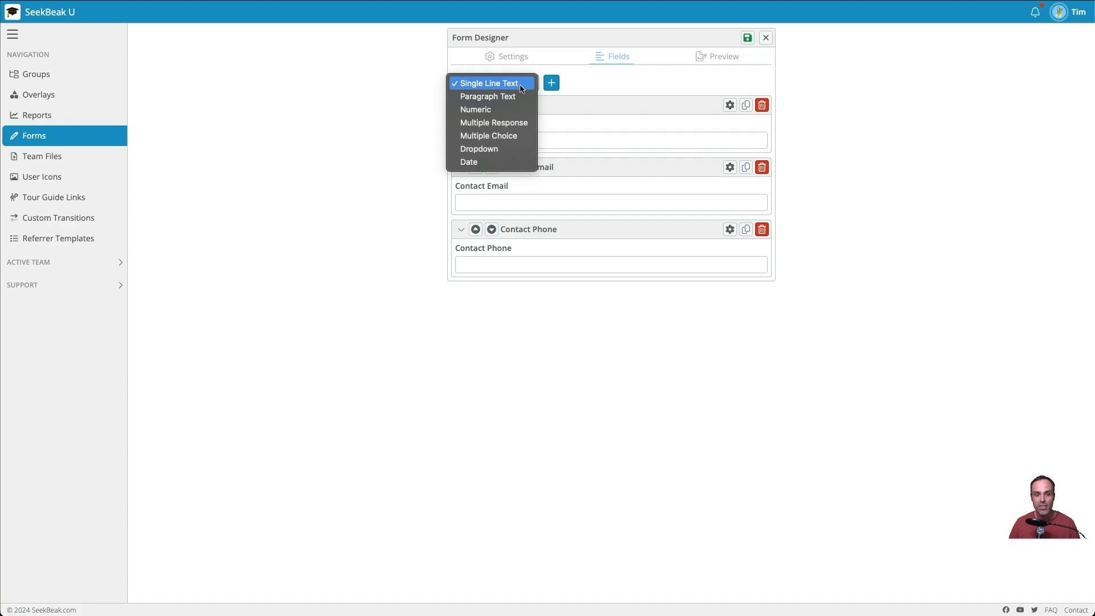
click(504, 162)
click(552, 86)
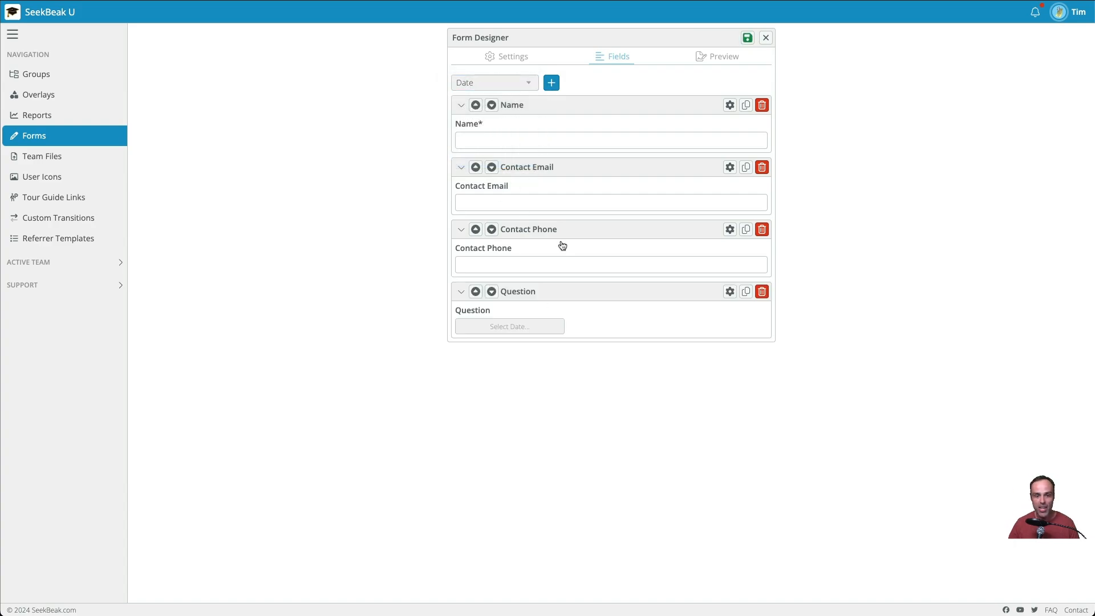
click(731, 291)
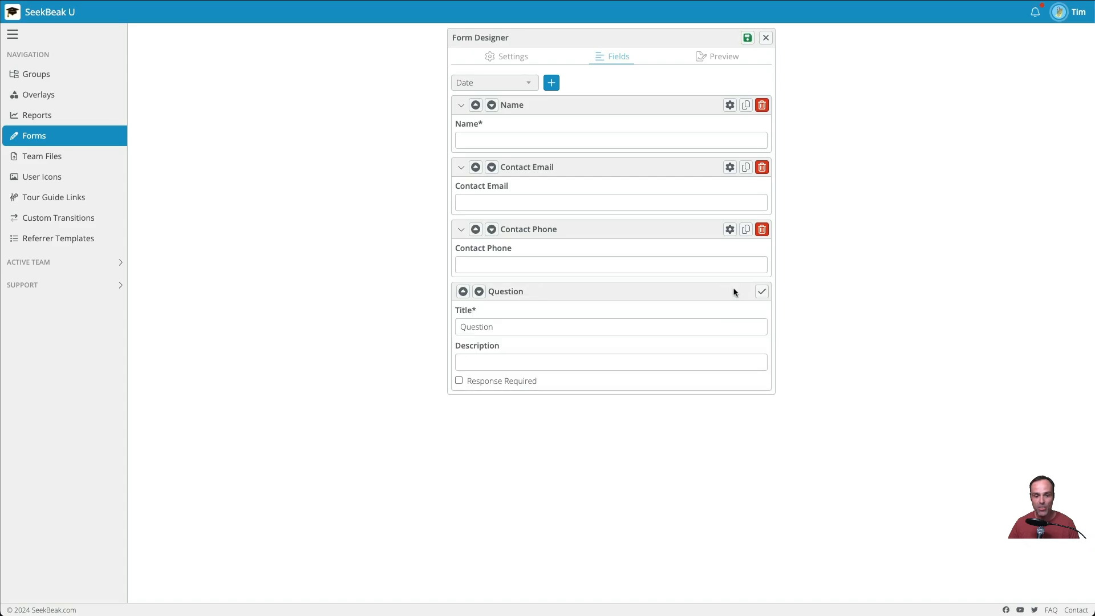
click(563, 324)
text(Available Dates for Showing)
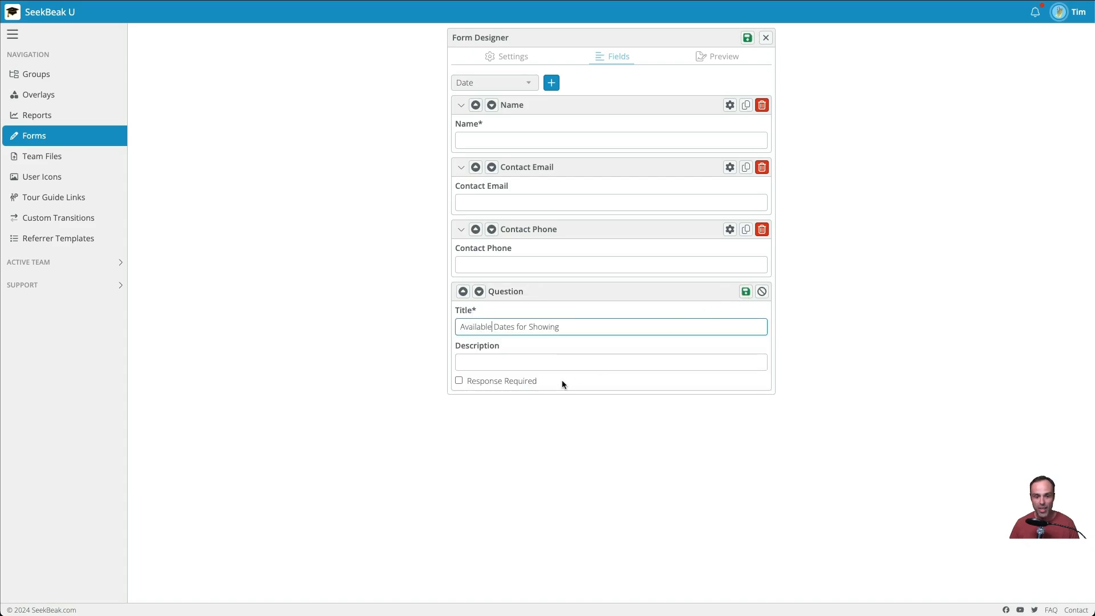
click(746, 291)
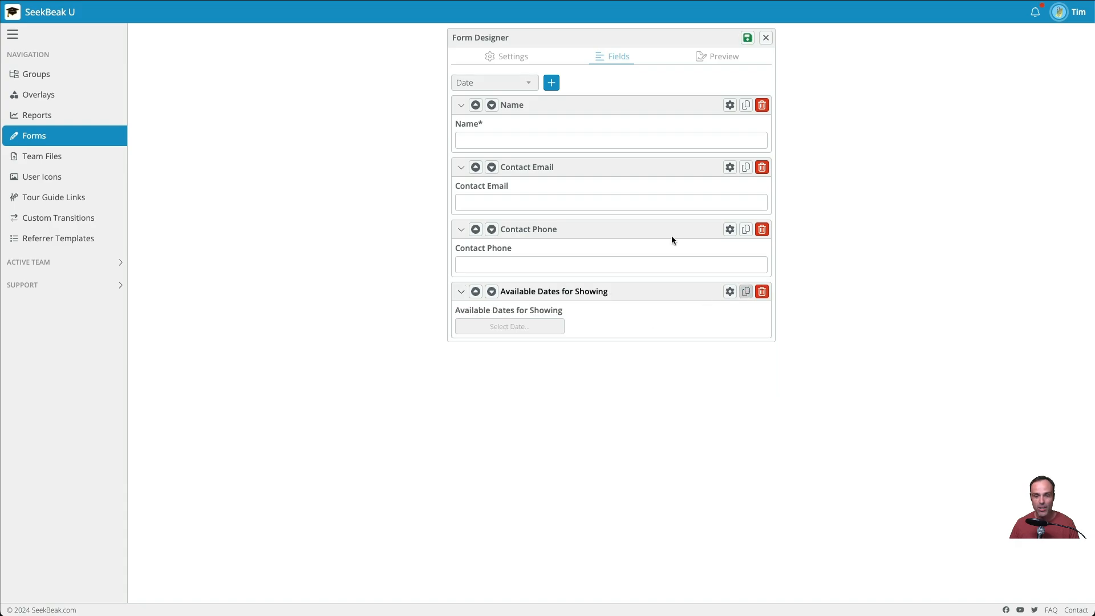
Add a Multiple Response field below the showing dates field.
click(500, 83)
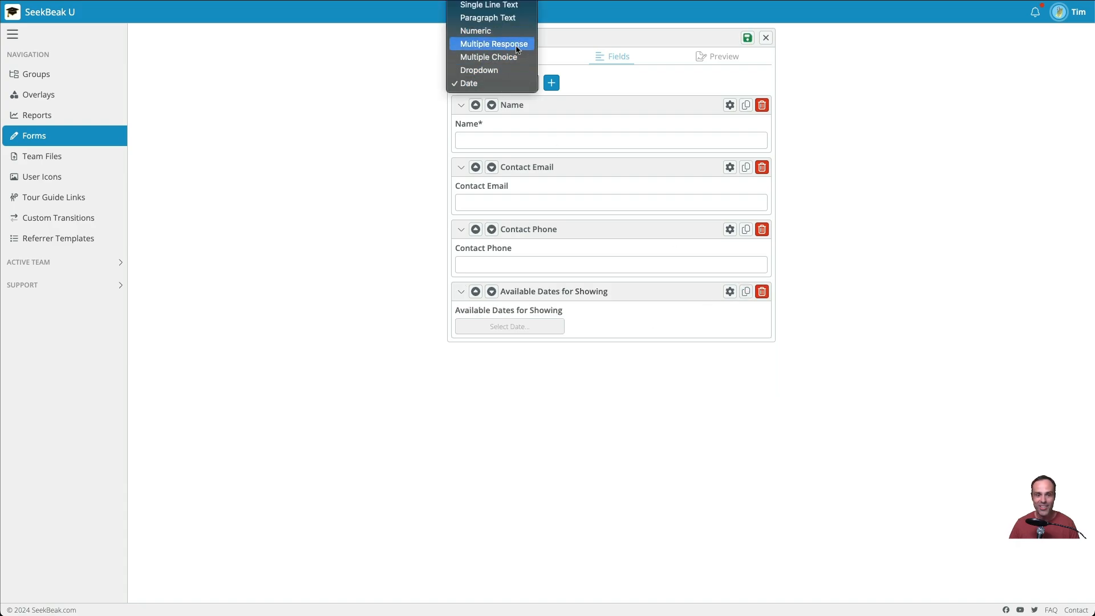
click(494, 44)
click(551, 82)
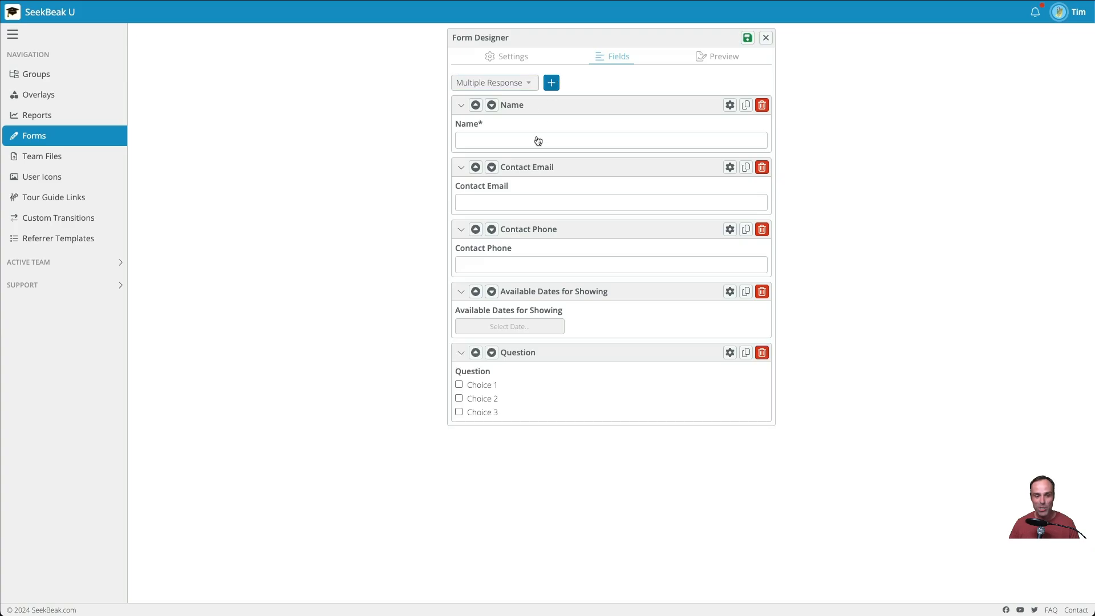
Add a Multiple Choice field at the end of the form.
click(525, 86)
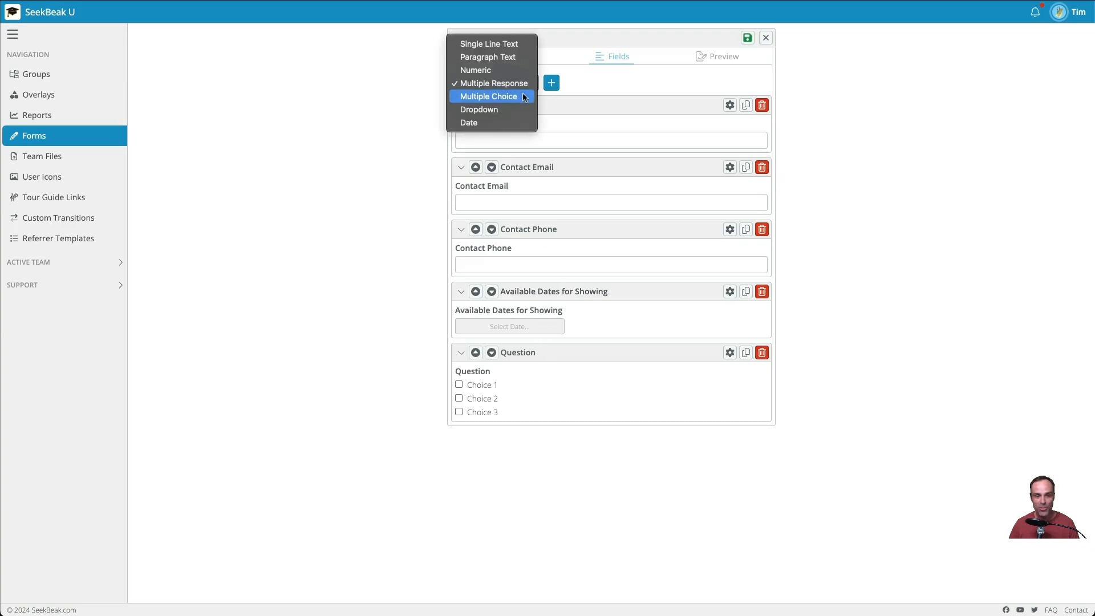
click(525, 94)
click(552, 83)
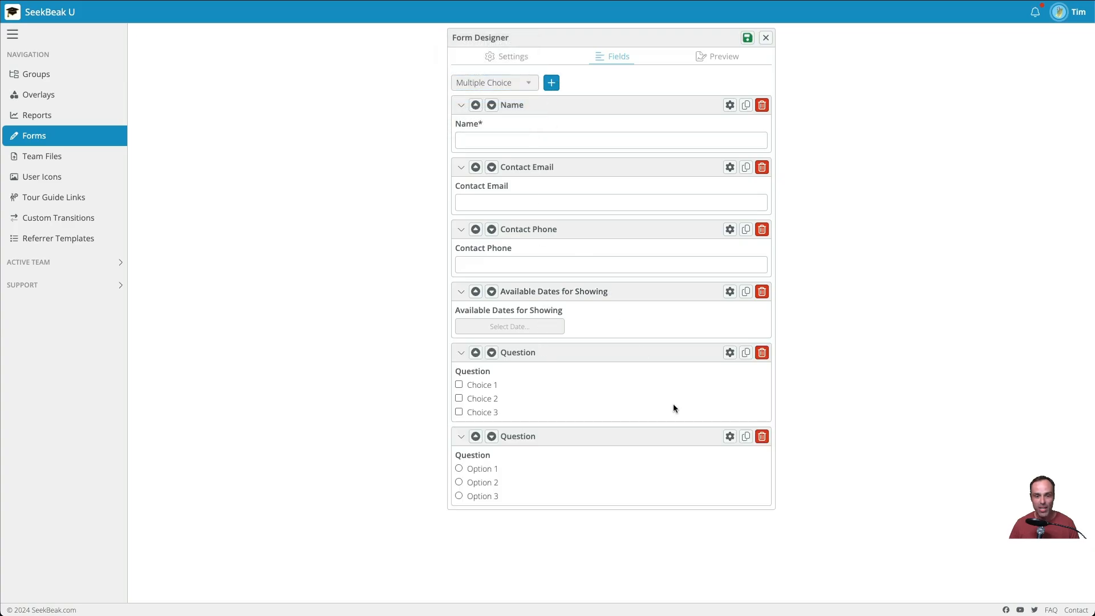
Delete the Multiple Response question with the checkbox choices from the form.
click(762, 353)
click(695, 103)
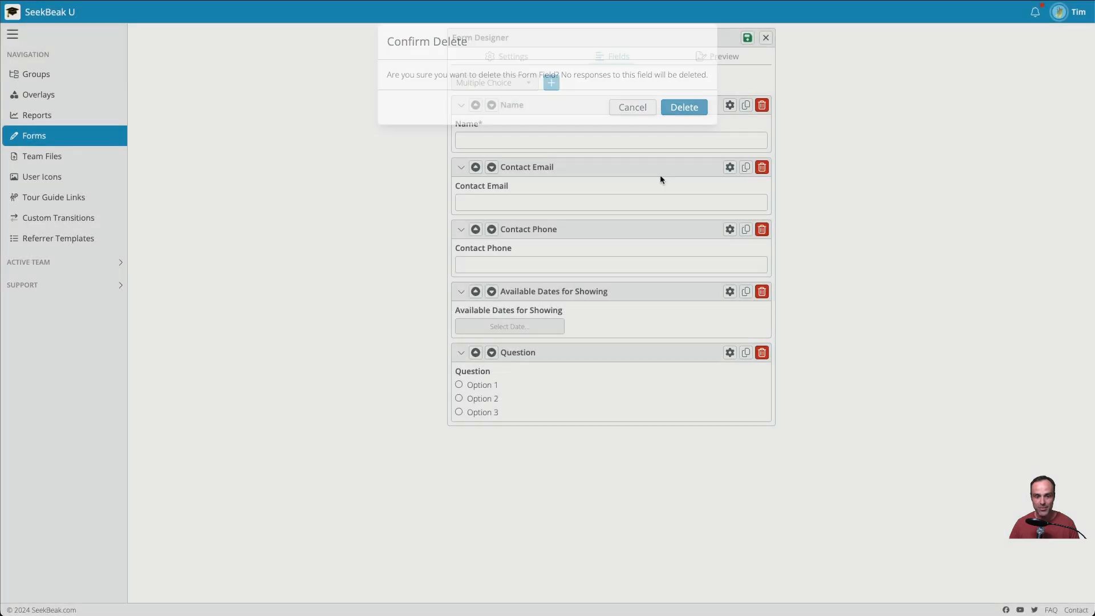
Open the multiple choice question's settings and set its title to "How much do you want to spend!?".
click(730, 352)
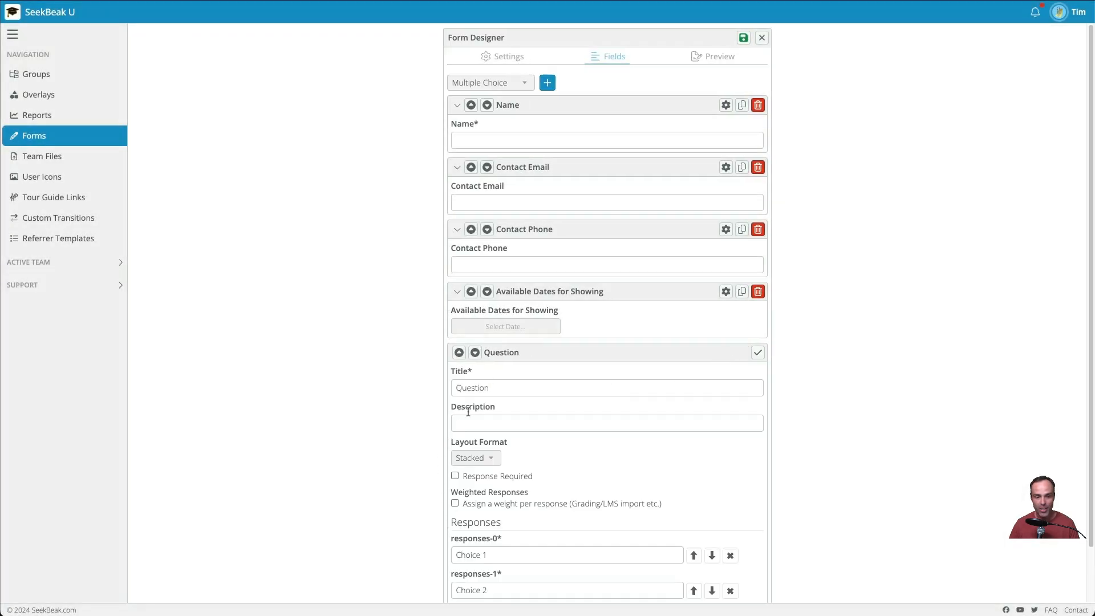
drag(489, 388, 399, 381)
text(How m)
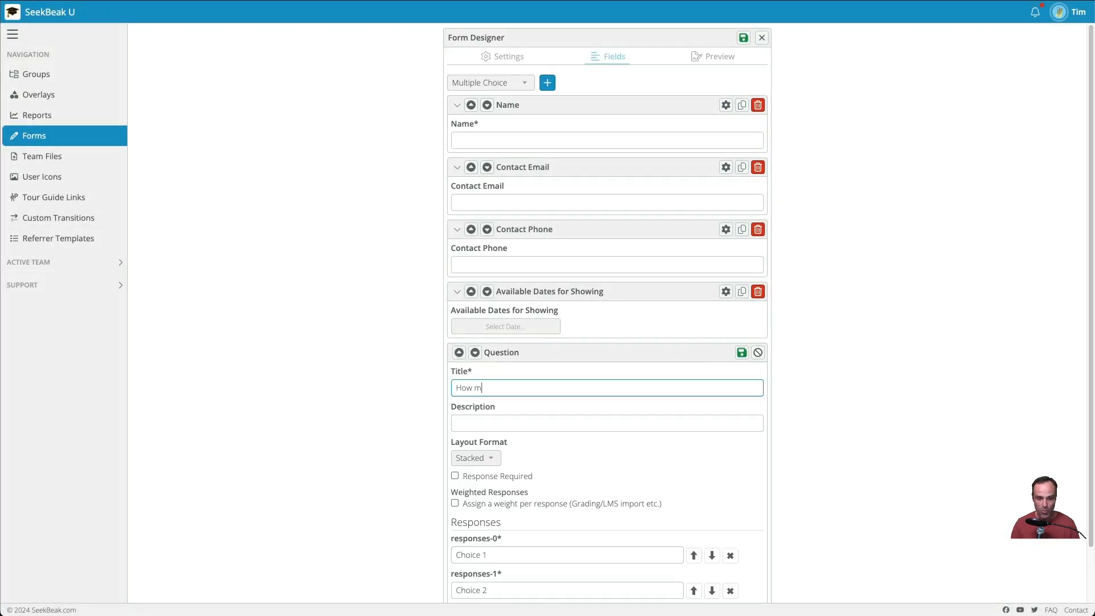
text(uch do you want to sp)
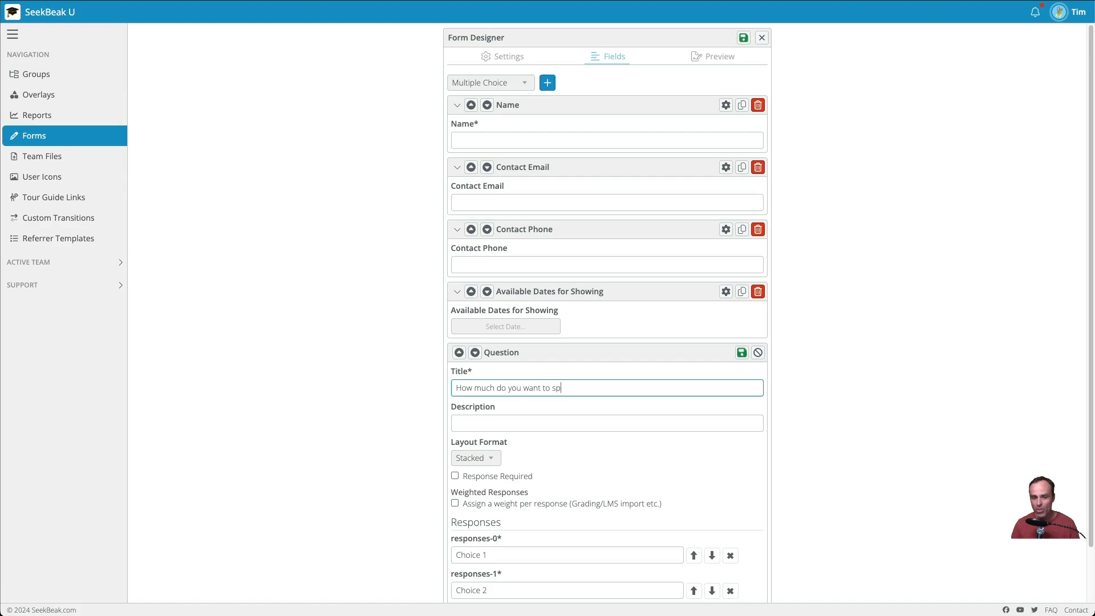
text(end!?)
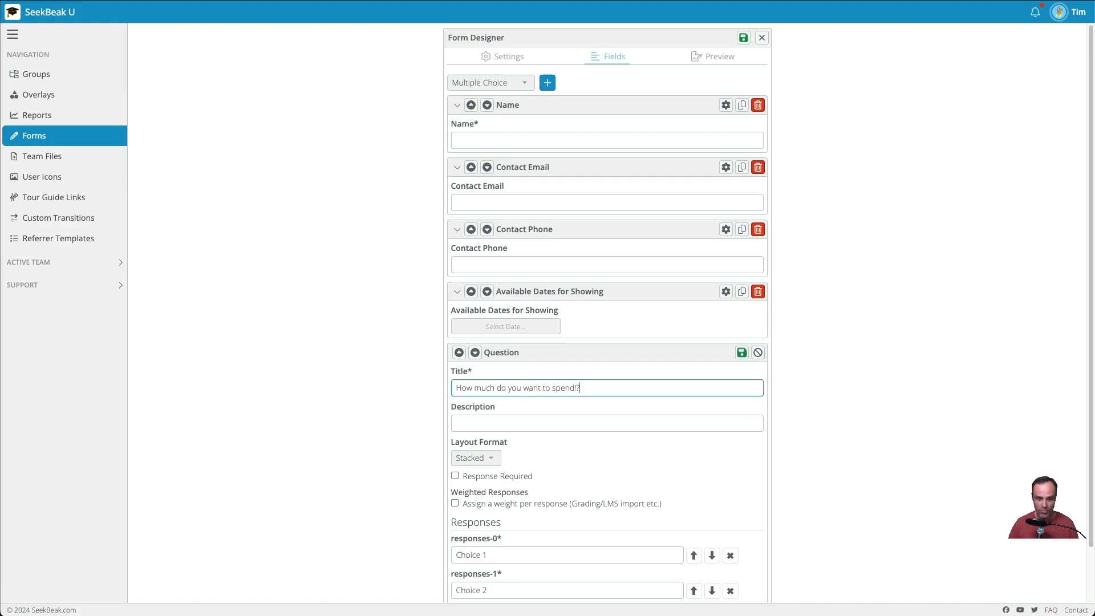
Set the question's first response to "$10,000" and copy that text for reuse.
scroll(473, 428, down, 1)
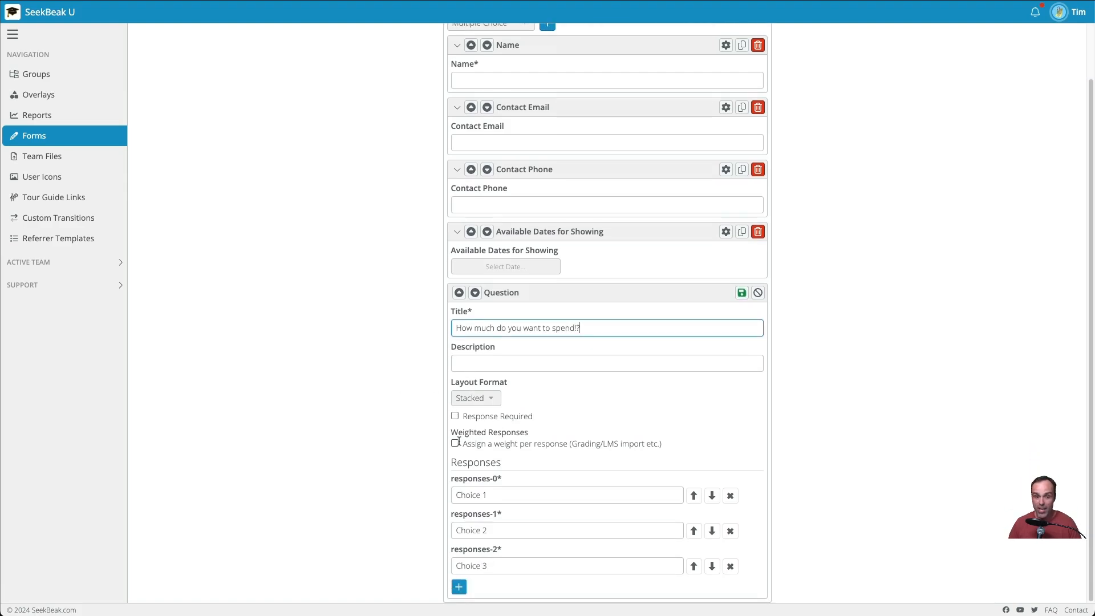
click(525, 491)
key(ctrl+a)
text(#)
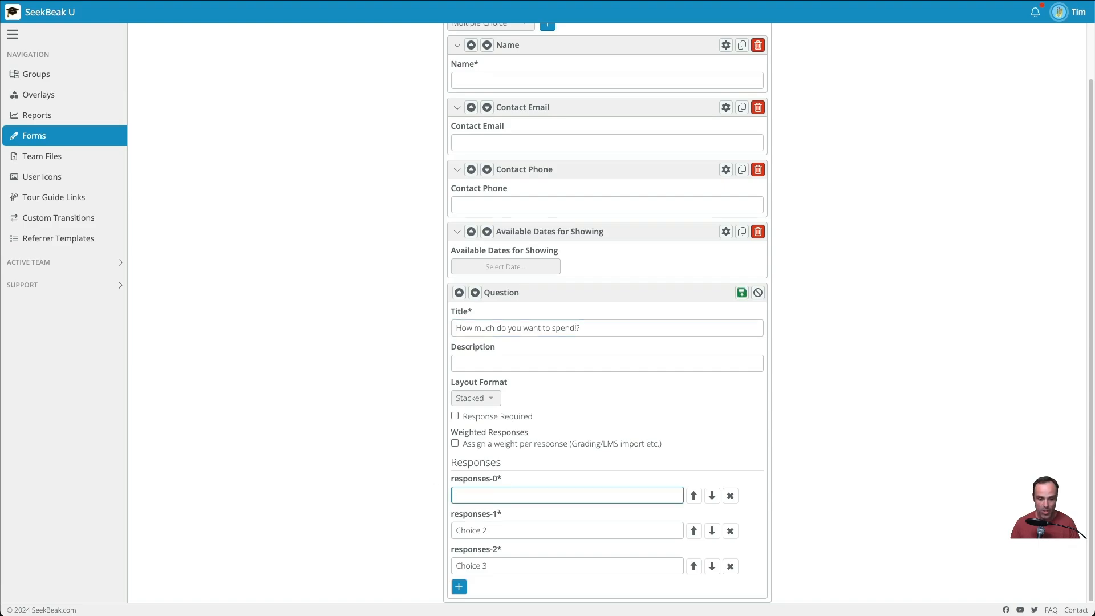
text($10,000)
key(ctrl+a)
key(ctrl+c)
key(Tab)
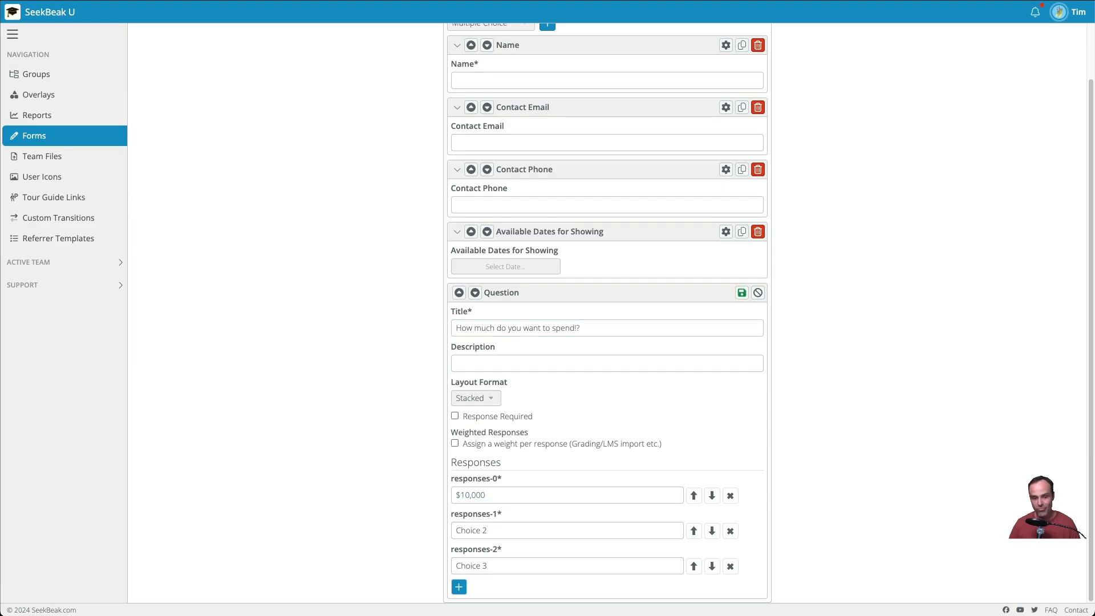
Set the second response to "$100,000" and the third response to "$1,000,000".
click(503, 530)
key(ctrl+a)
key(ctrl+v)
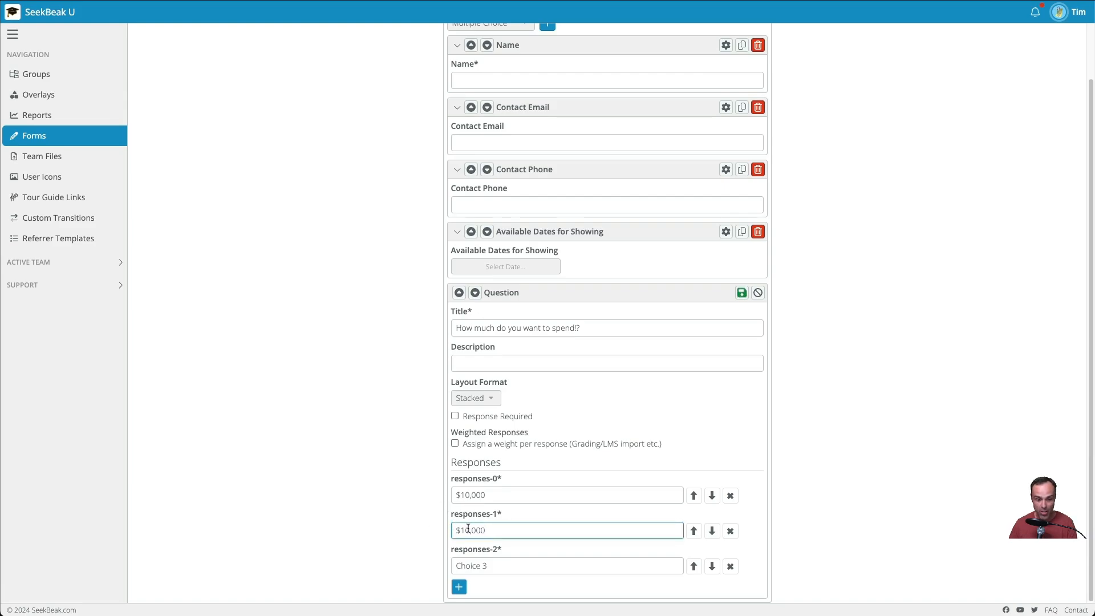
click(468, 529)
text(0)
key(Tab)
key(ctrl+v)
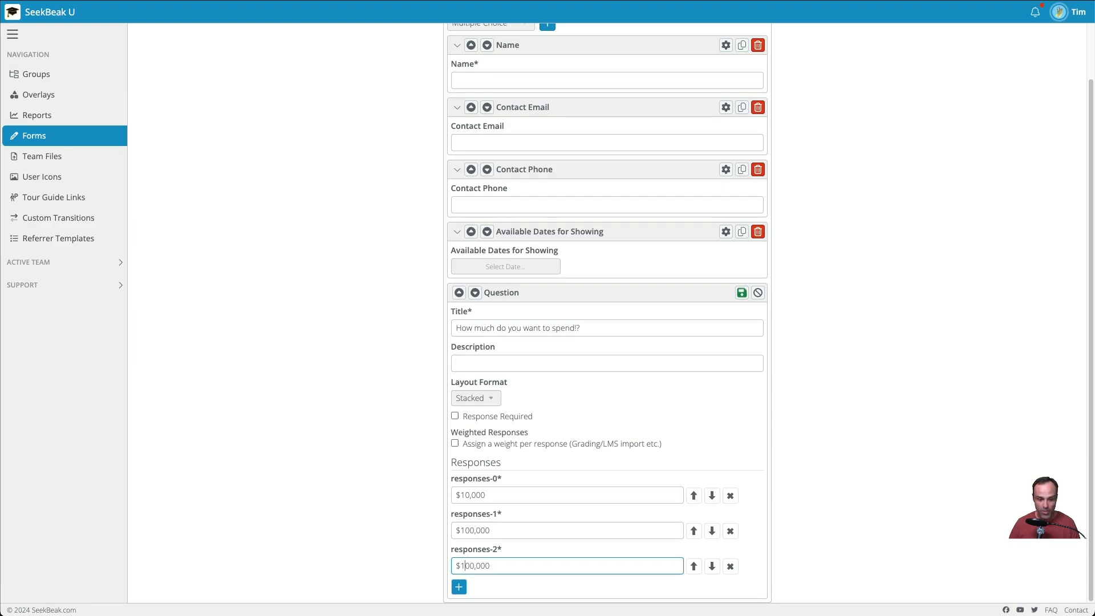
text(,0)
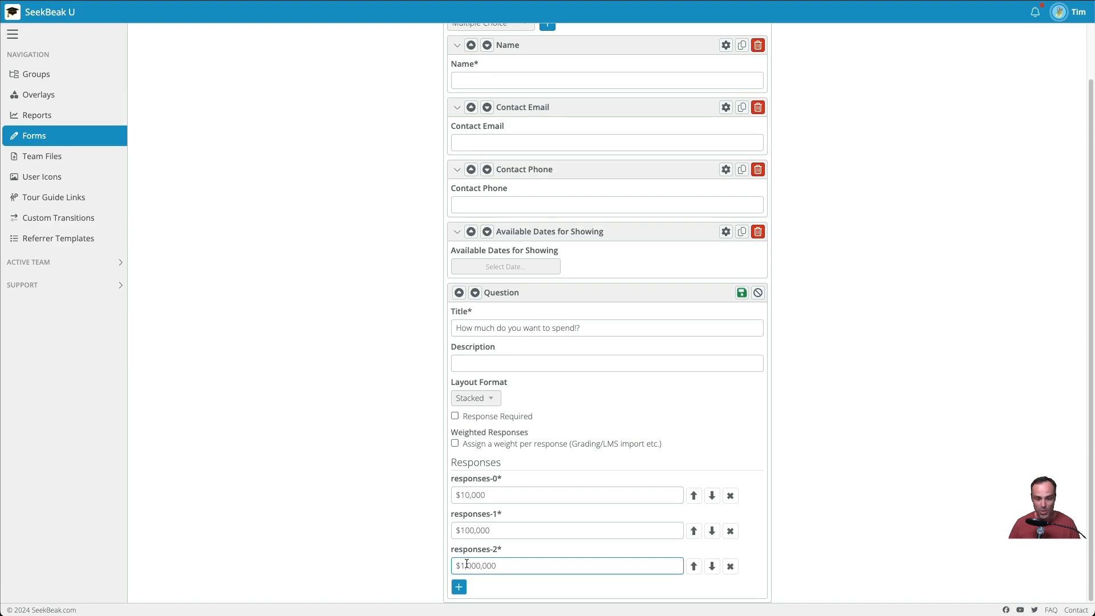
Add a fourth response reading "$10,000,000 or more!" to the spending question.
click(459, 587)
scroll(522, 566, down, 2)
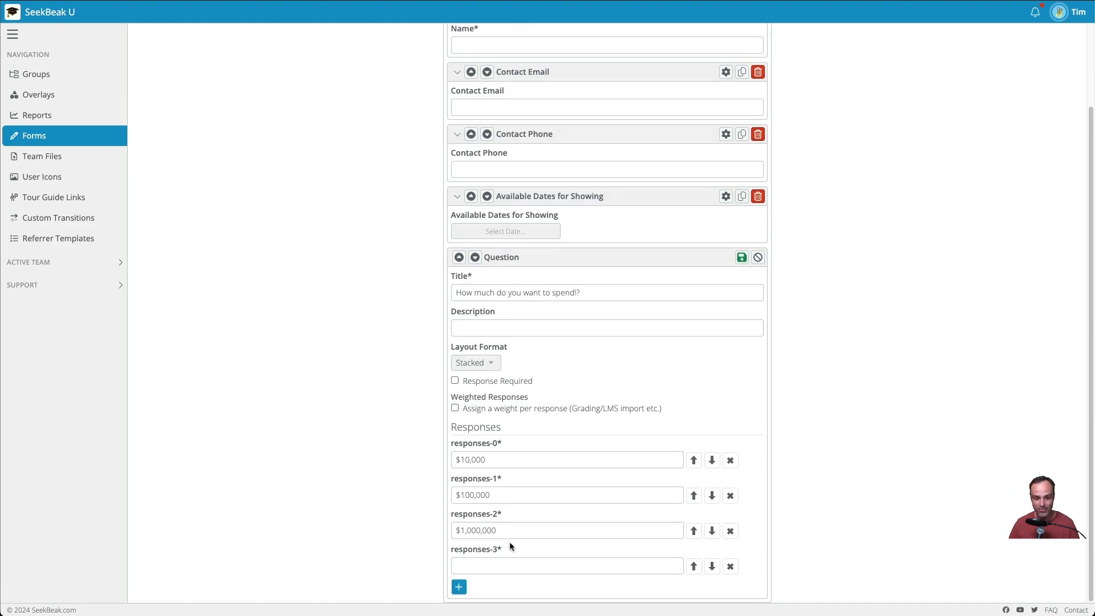
drag(506, 531, 415, 512)
key(ctrl+c)
click(469, 566)
key(ctrl+v)
click(464, 566)
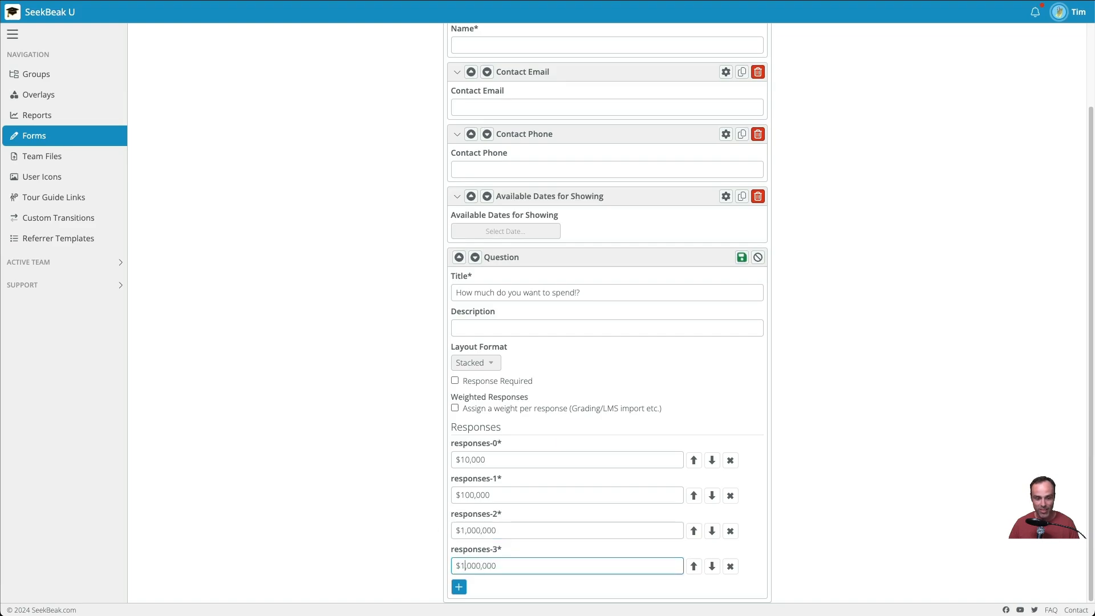
text(0 or more!)
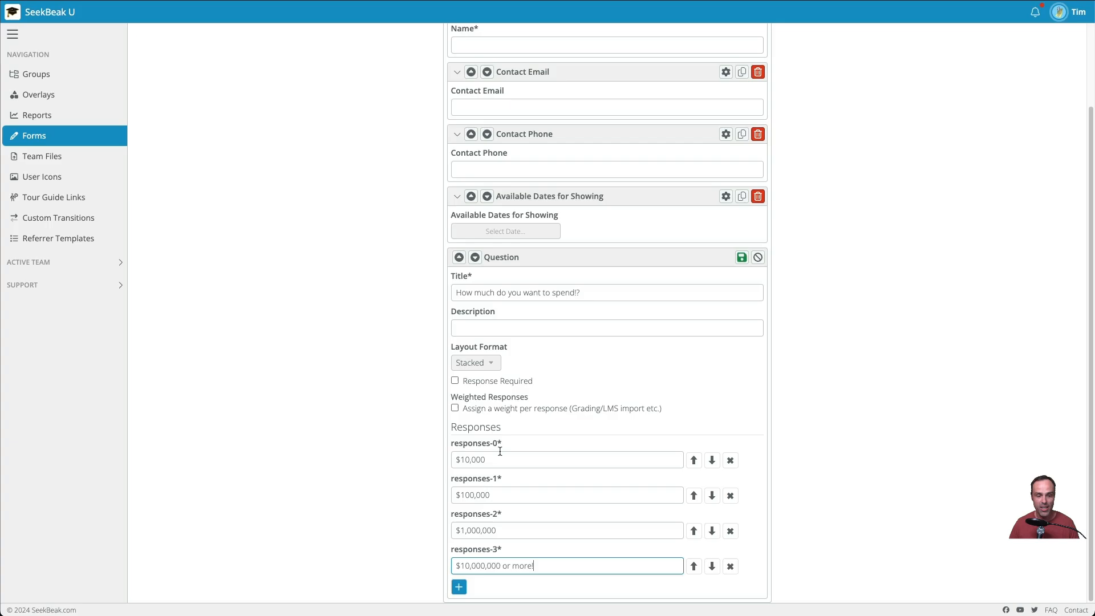
Make a response to the spending question required, and save the question and the form.
click(472, 382)
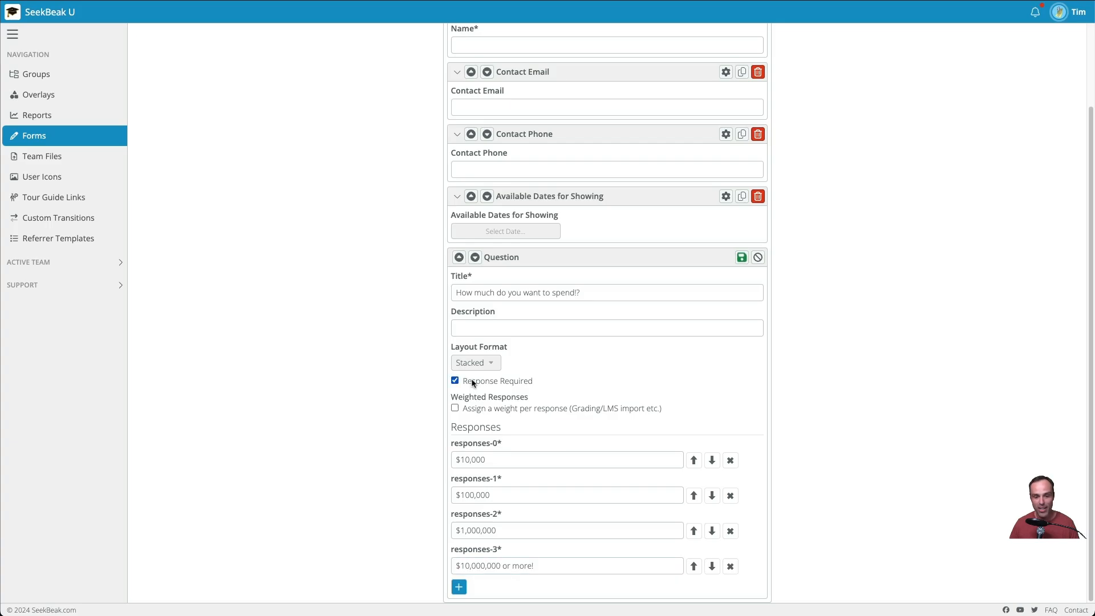
click(742, 257)
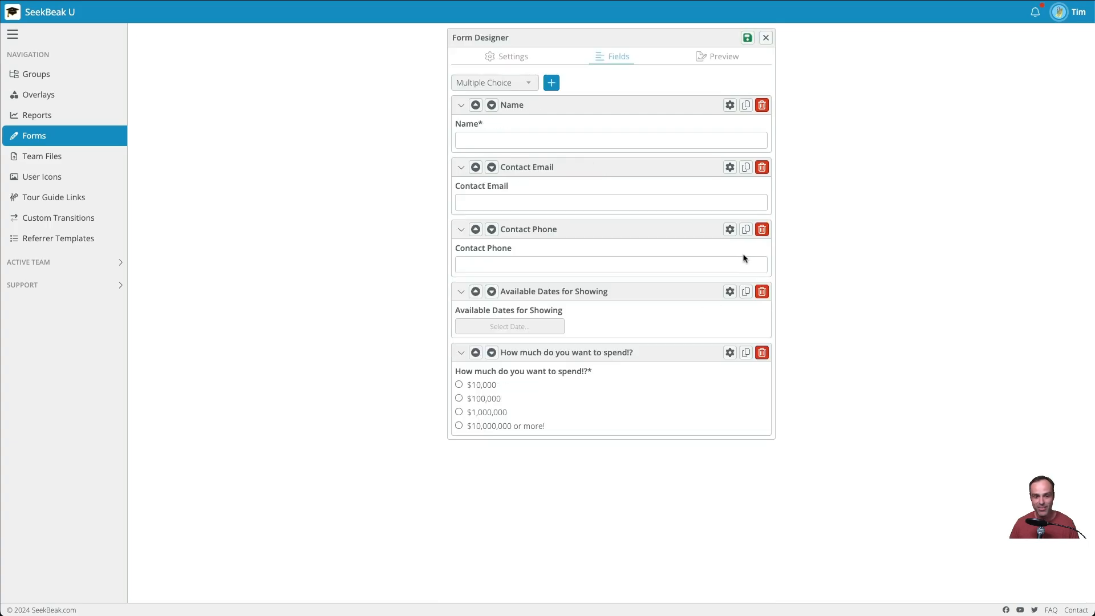
click(747, 38)
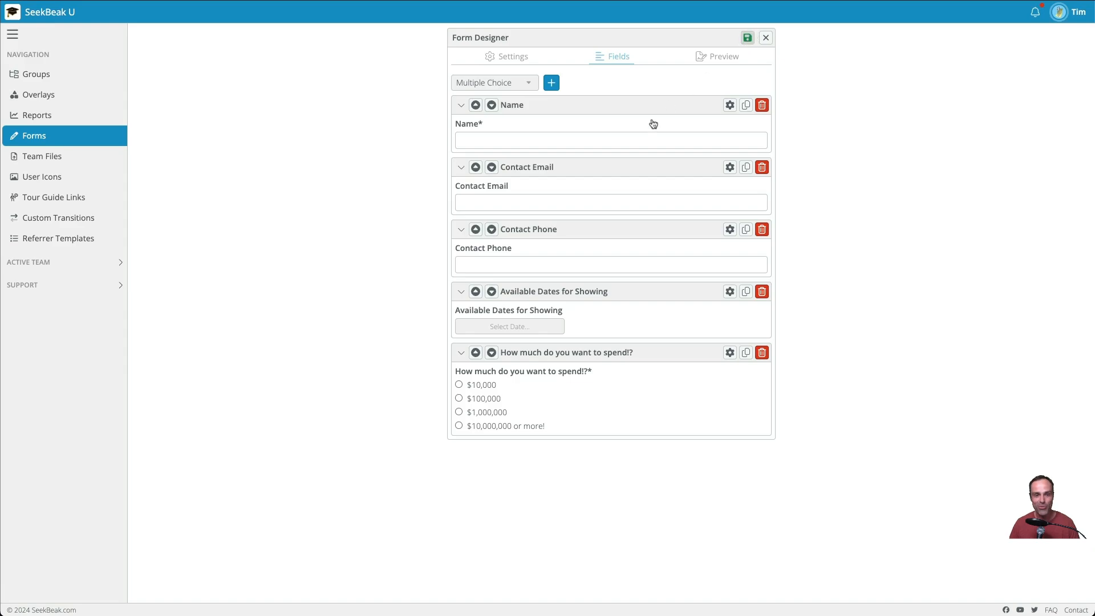
Preview the finished Real Estate Form and close the form designer.
click(734, 58)
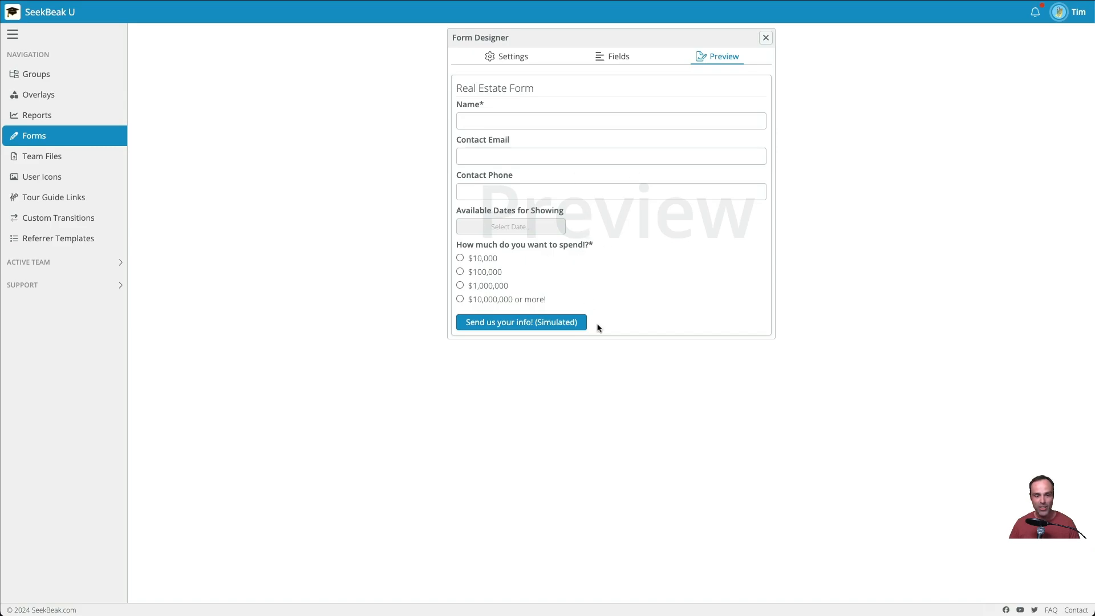
click(766, 37)
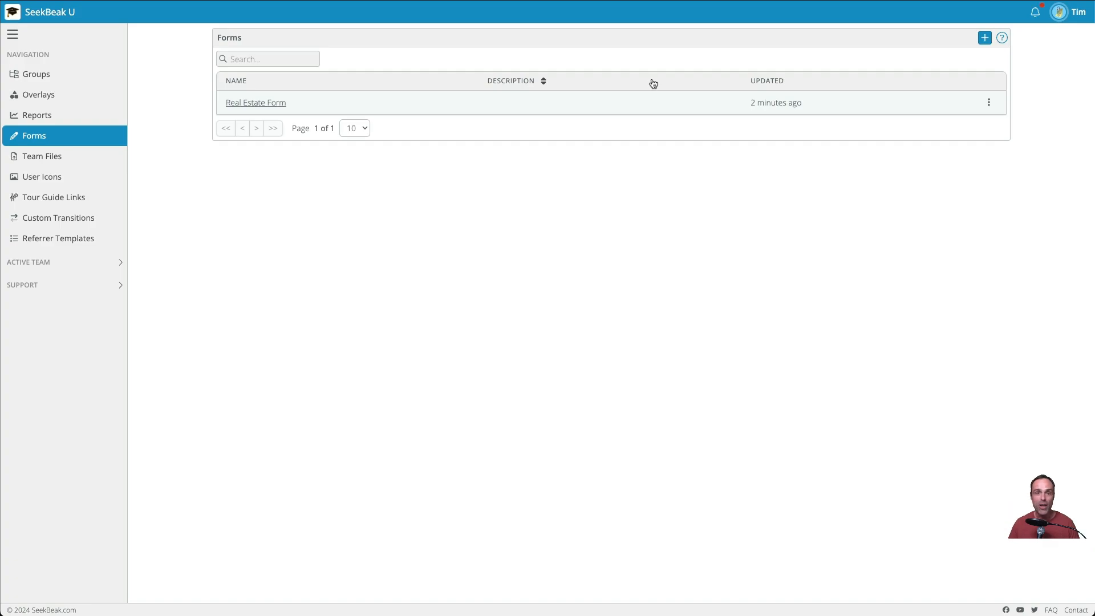
Open the "Seekbeak example low" snap from the demo group.
click(46, 76)
click(296, 109)
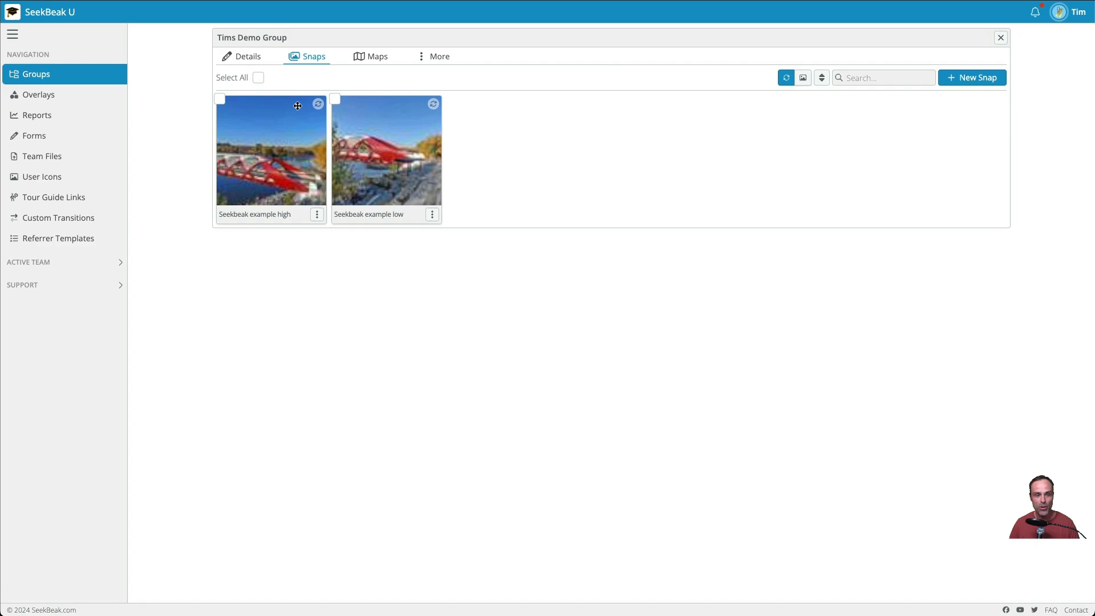
click(399, 161)
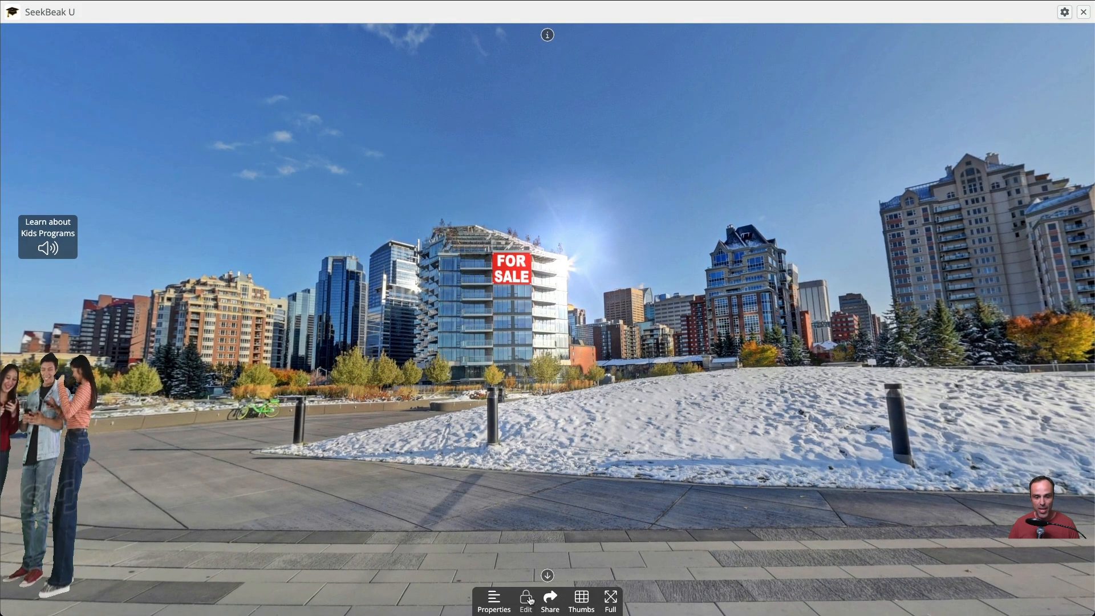
Edit the FOR SALE sign hotspot, changing its type to Form and assigning the Real Estate Form.
click(526, 599)
click(513, 271)
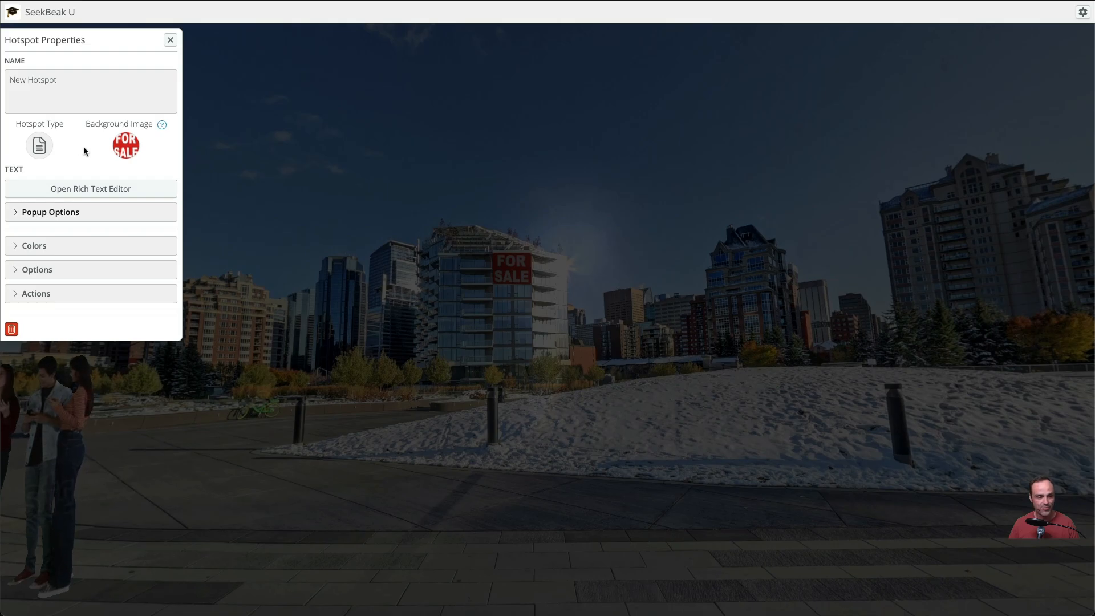
click(48, 150)
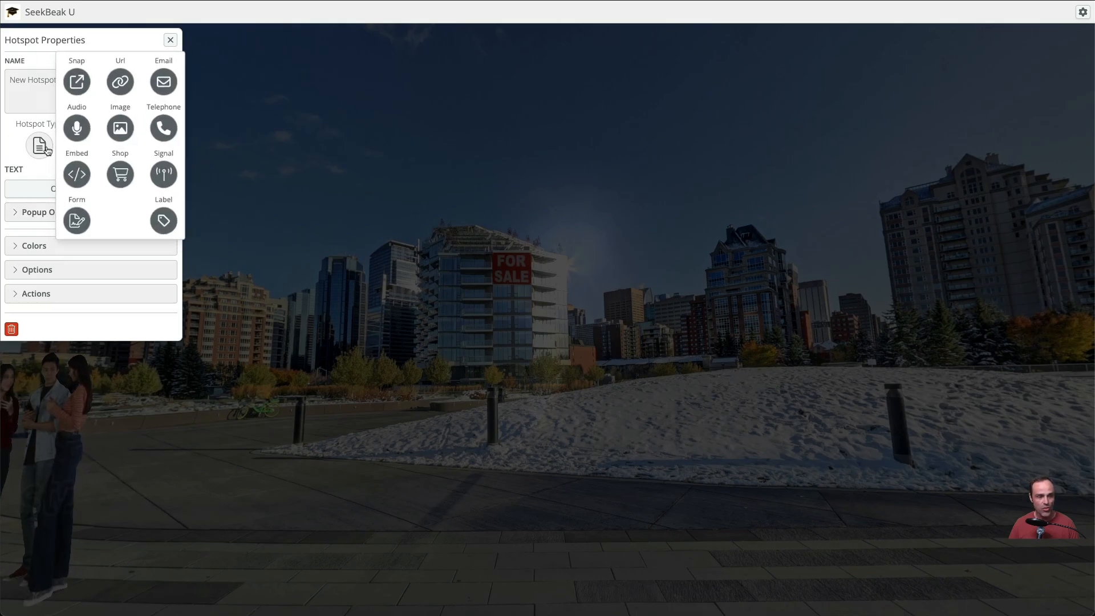
click(83, 221)
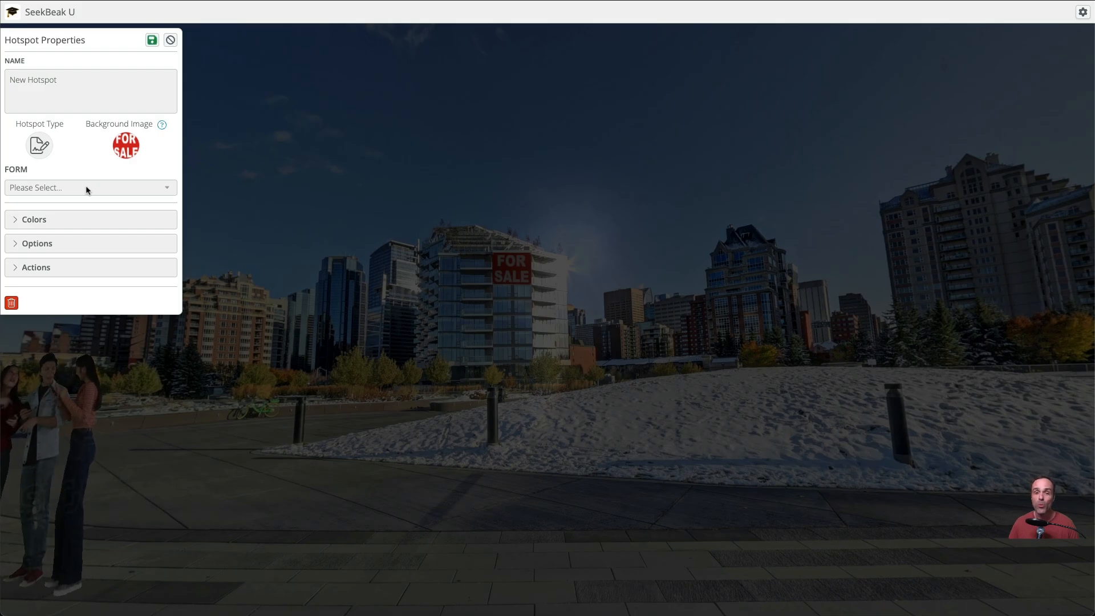
click(86, 188)
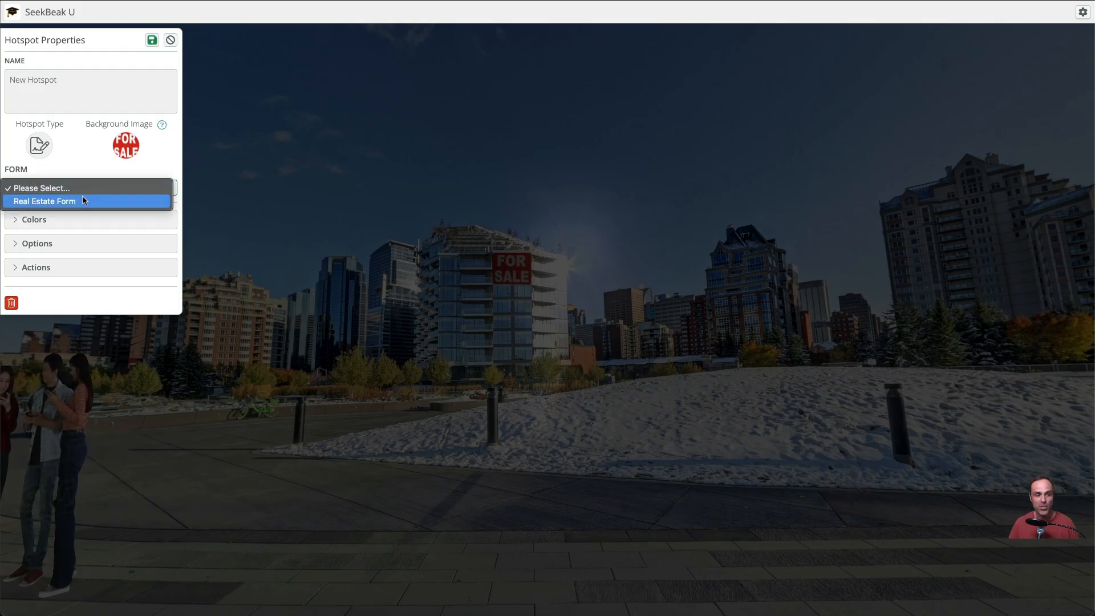
click(83, 201)
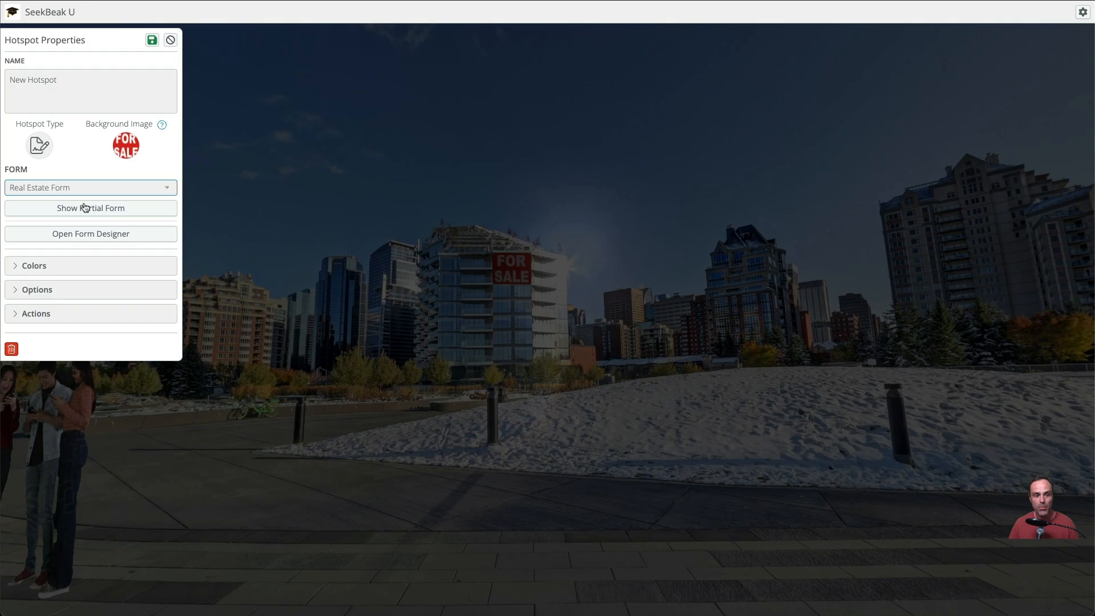
View the assigned form's preview and fields in the form designer from the hotspot, and close it.
click(86, 233)
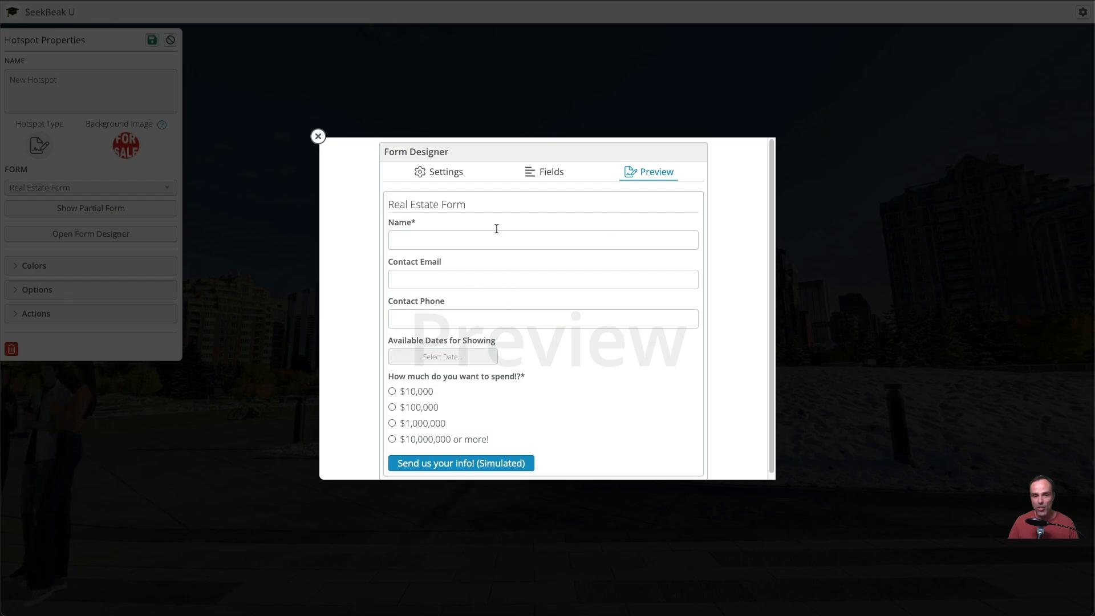
click(544, 177)
click(319, 137)
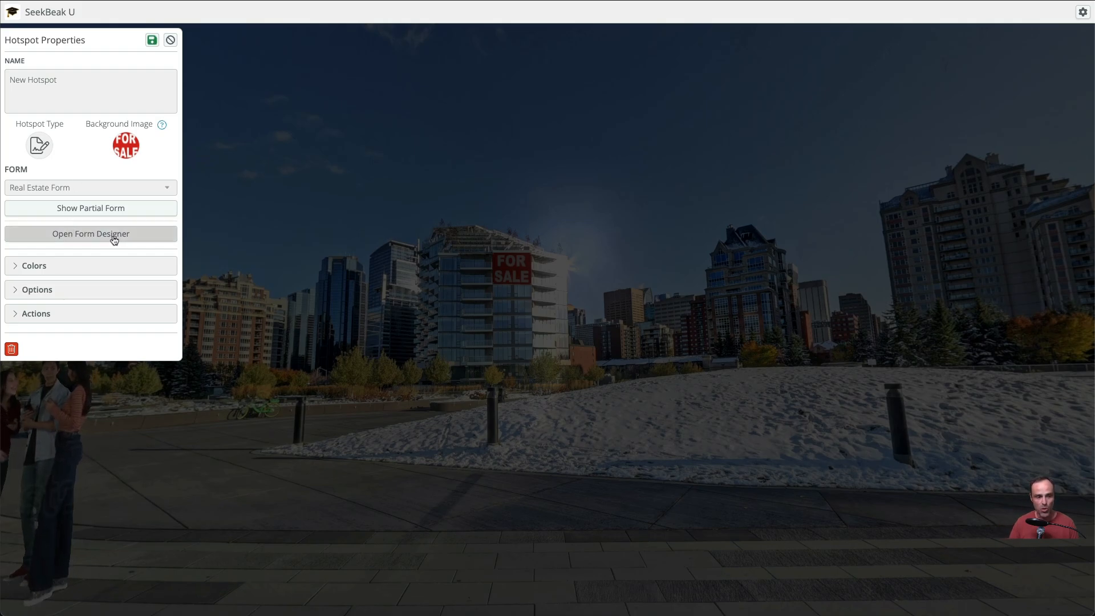
Save the FOR SALE hotspot's properties and the edited snap.
click(152, 41)
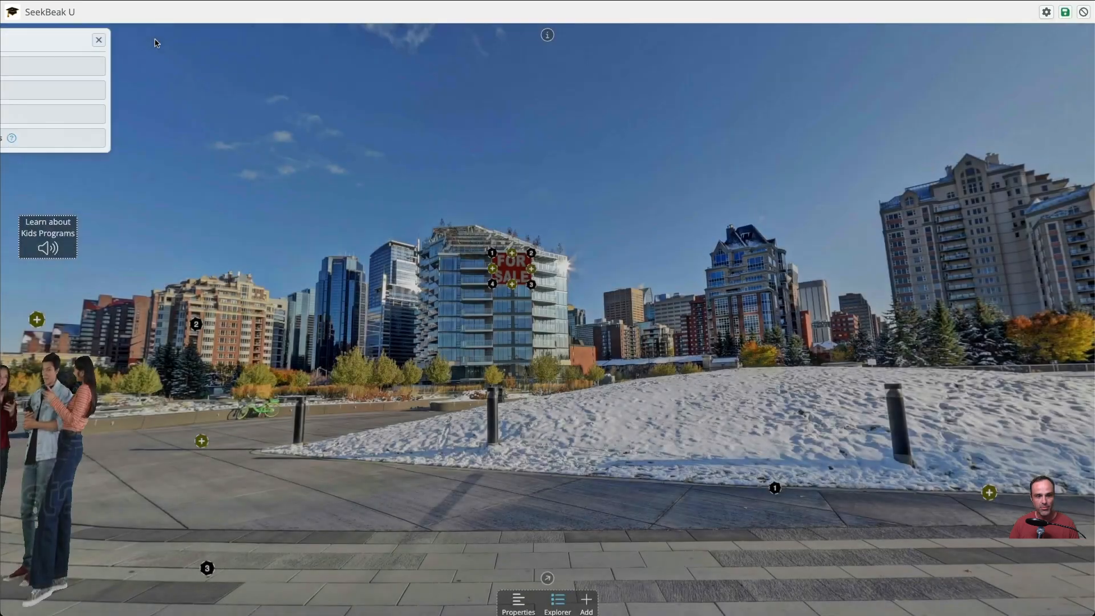
click(1066, 13)
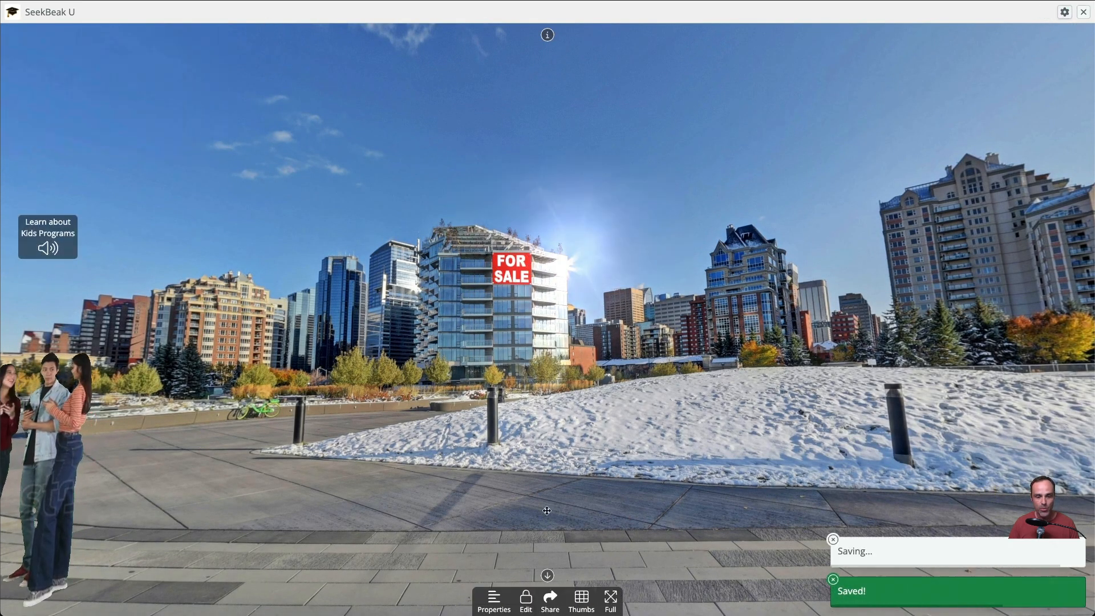
Open the snap in a preview window and bring up the form from the FOR SALE sign.
click(1066, 16)
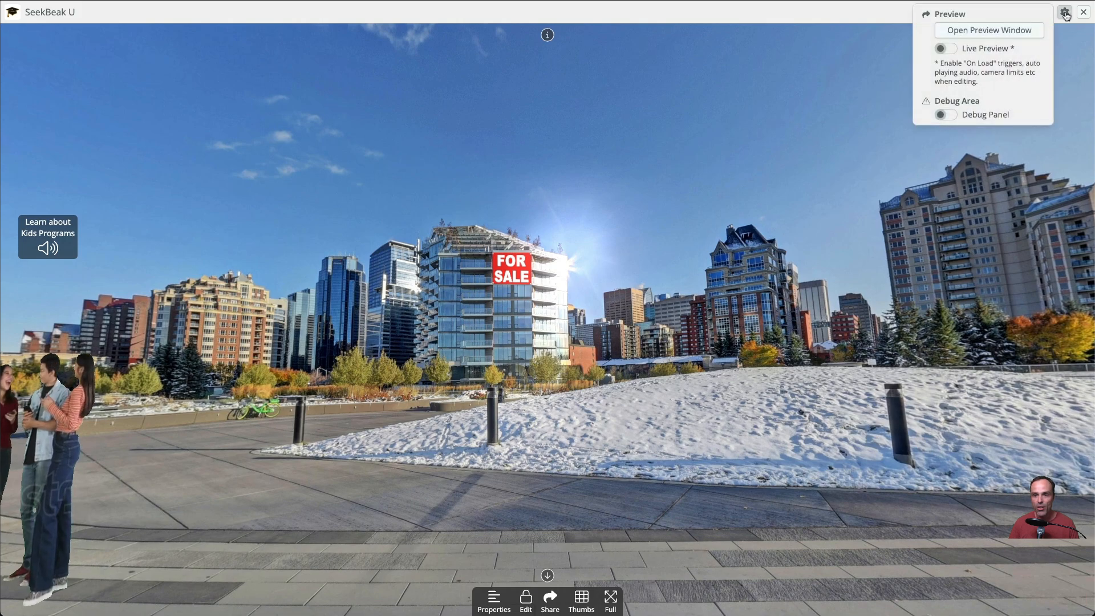
click(991, 38)
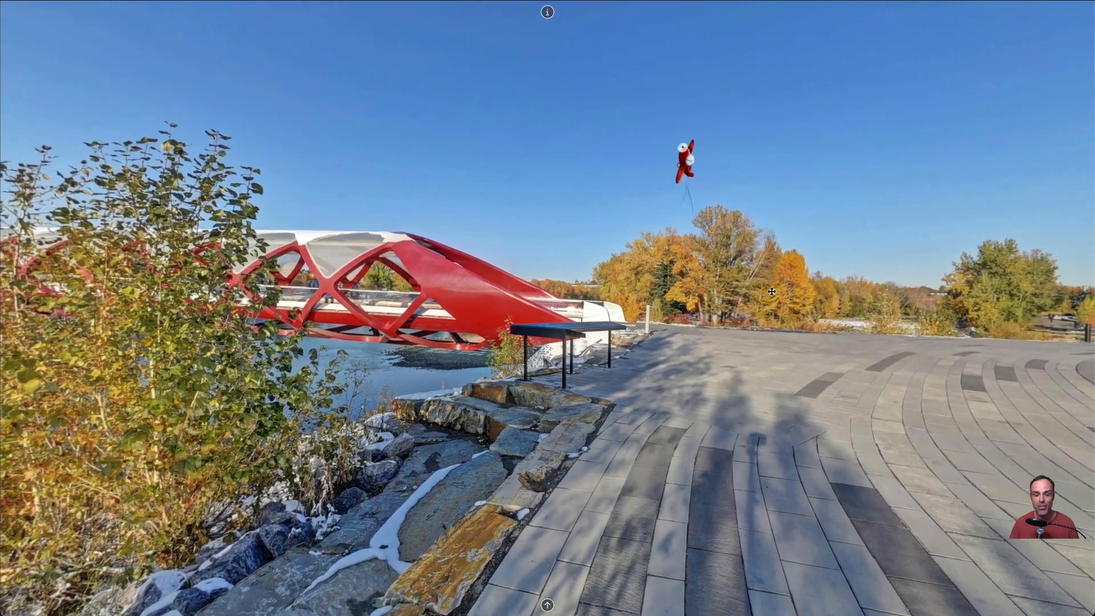
drag(890, 285, 639, 301)
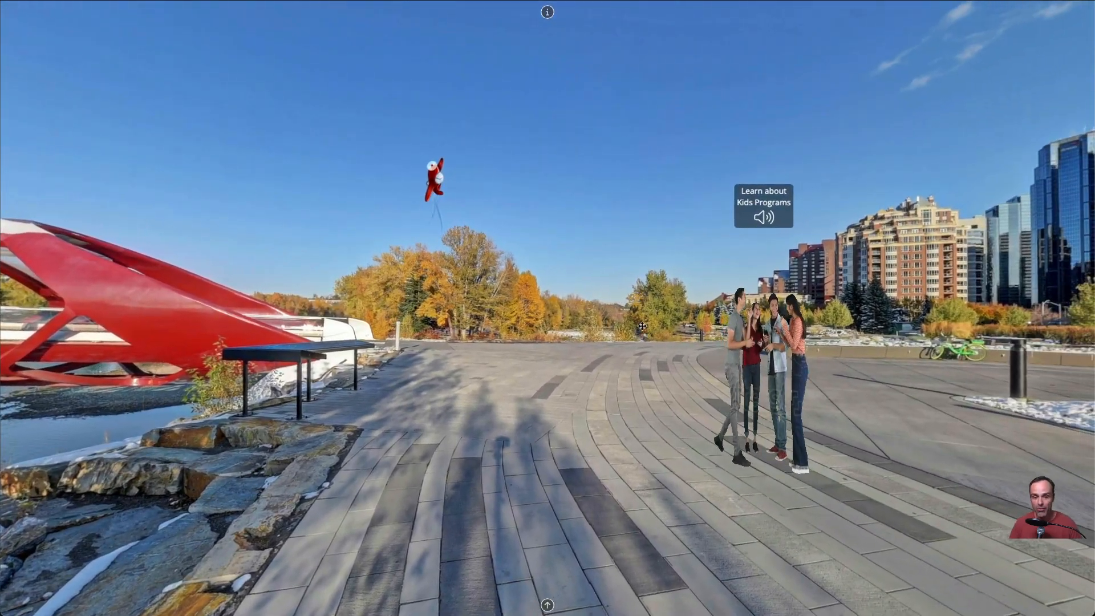
drag(1055, 316, 604, 434)
click(467, 312)
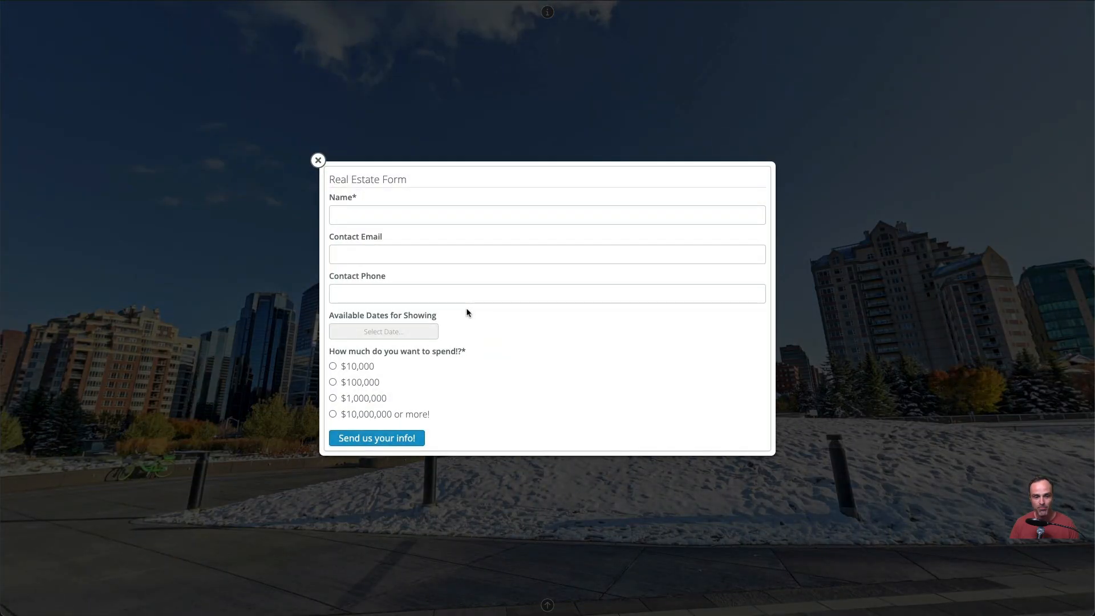
Fill in the Real Estate Form's Name, Contact Email and Contact Phone fields with the prospect's details.
click(439, 216)
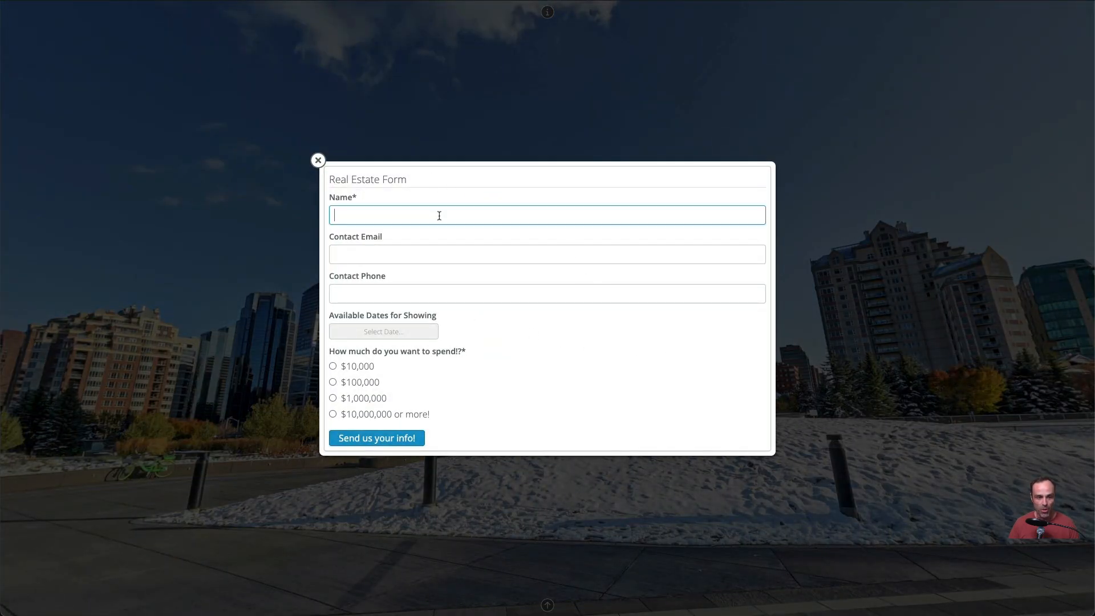
text(Tim)
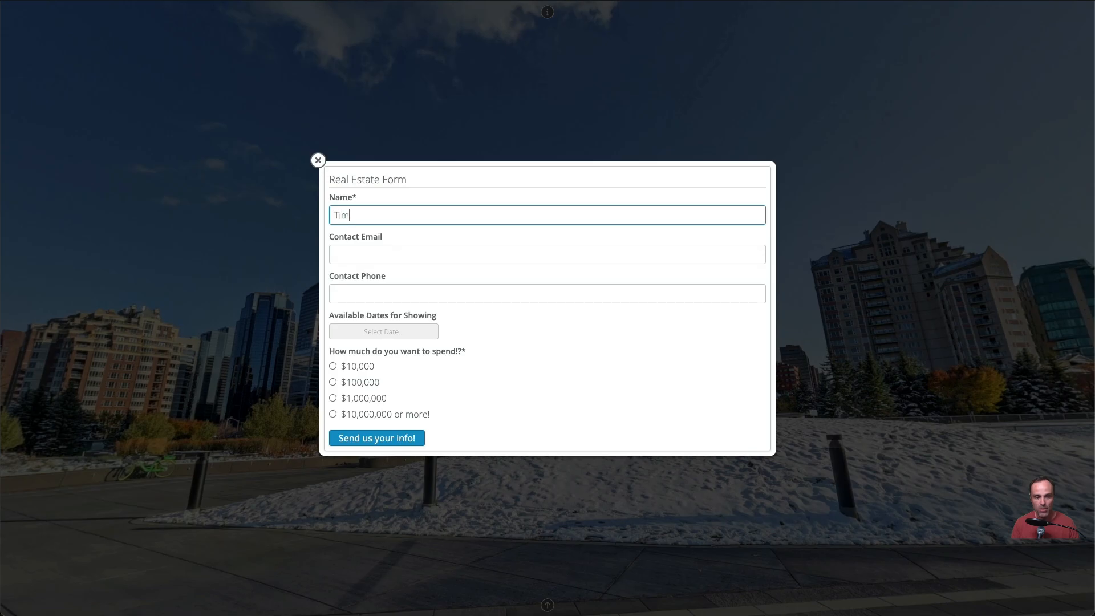
key(Tab)
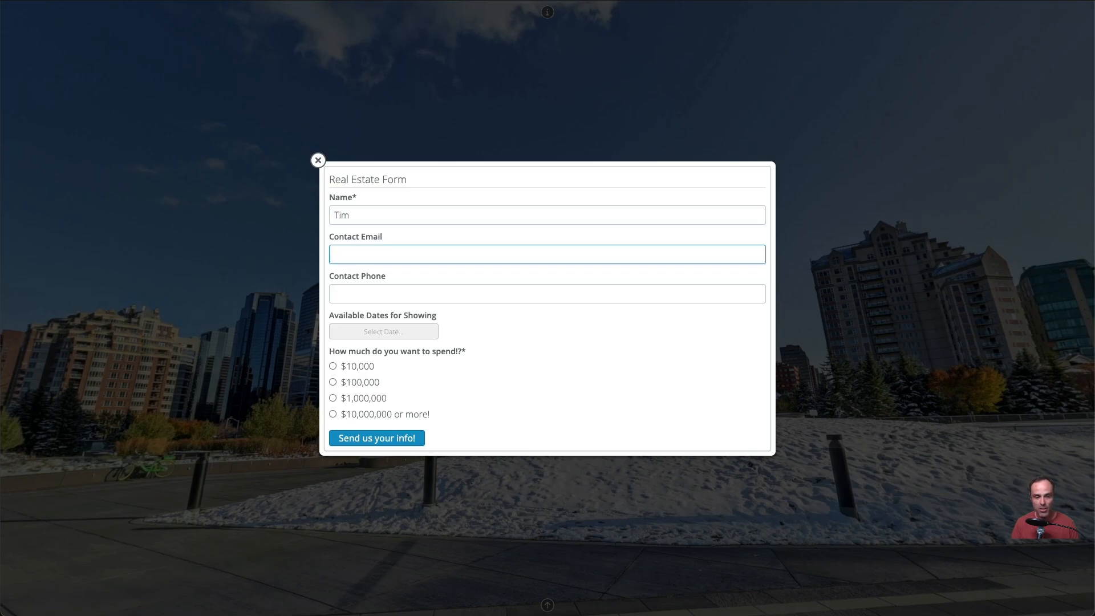
text(tims@email.com)
click(435, 286)
text(555-12)
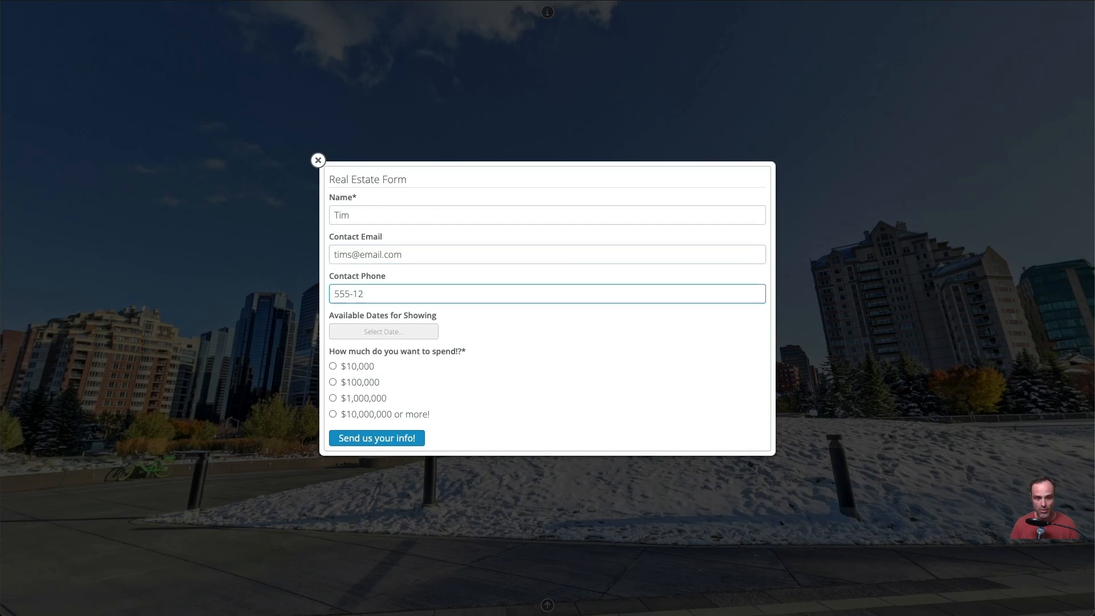
text(12)
Set the available showing date to Aug 14, 2024 and choose $10,000 as the amount to spend.
click(422, 334)
click(496, 352)
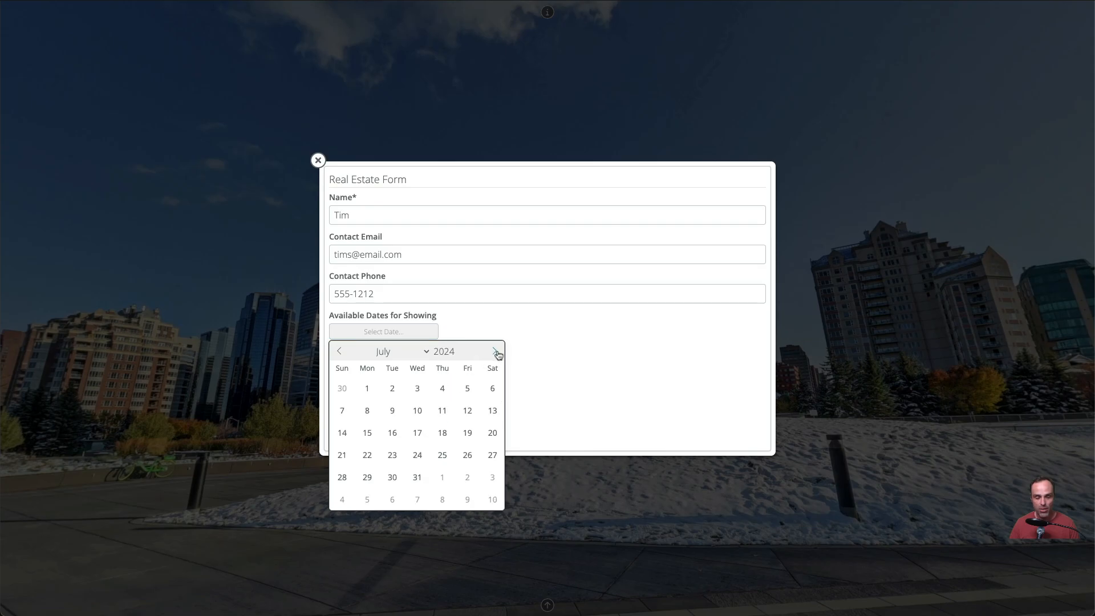
click(495, 352)
click(417, 433)
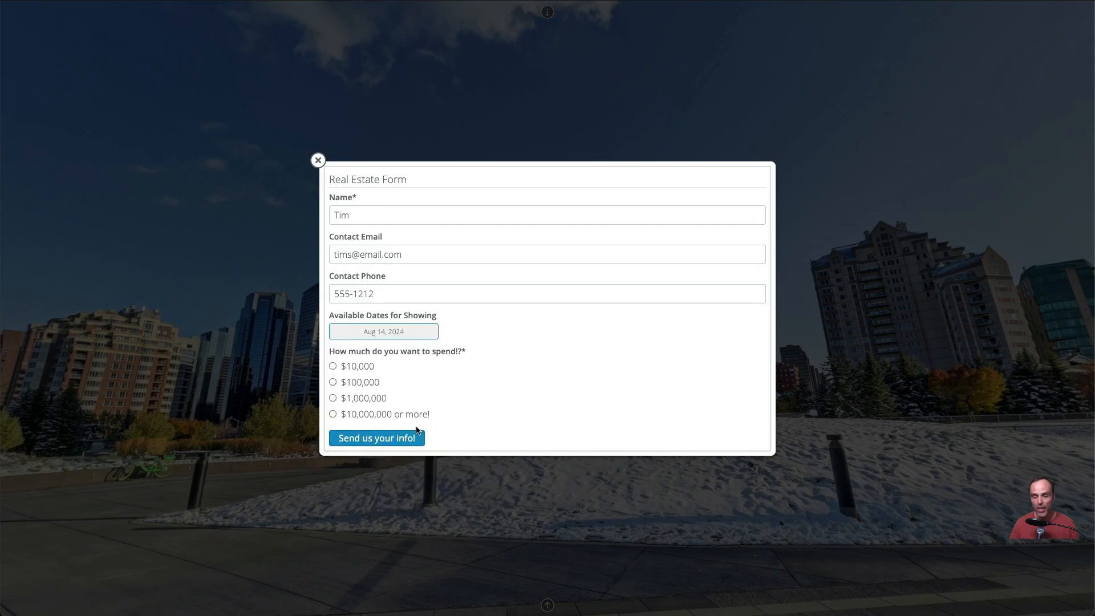
click(333, 367)
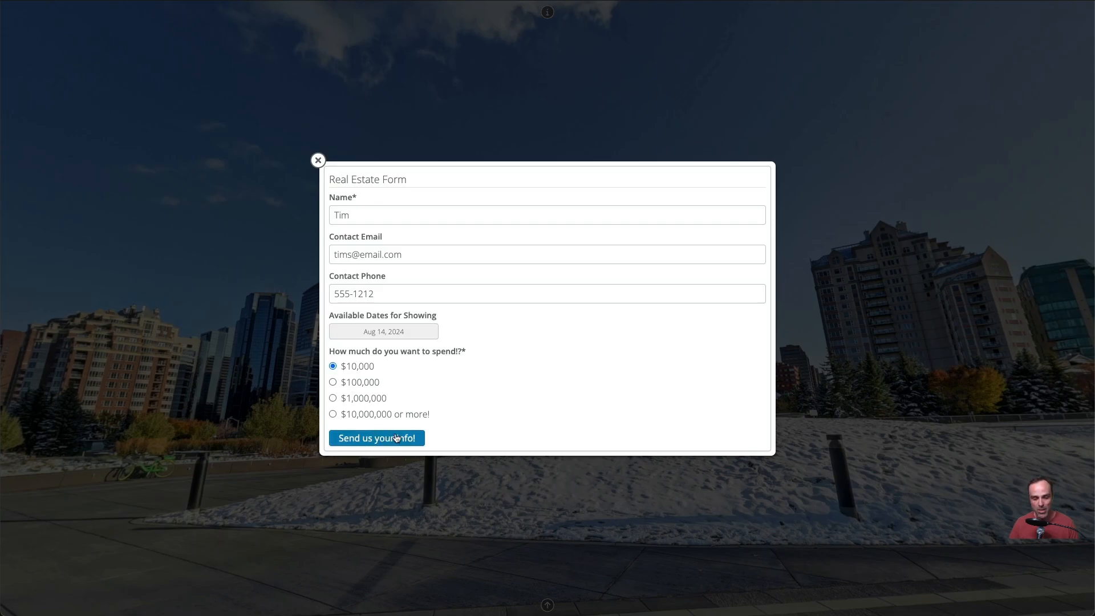
Submit the form response, and close the form and the snap preview.
click(371, 438)
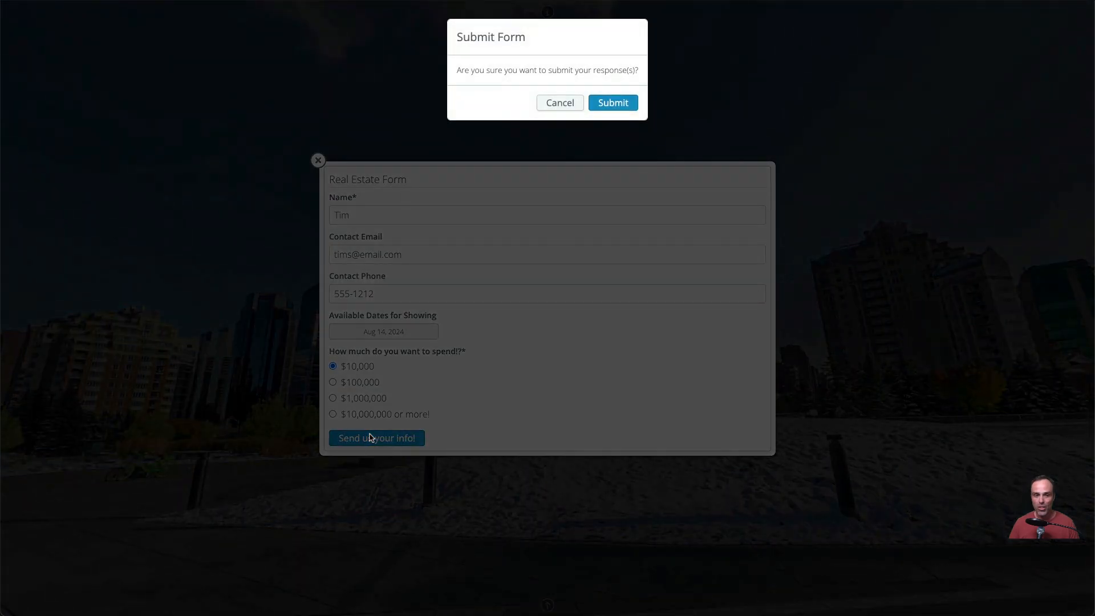
click(611, 104)
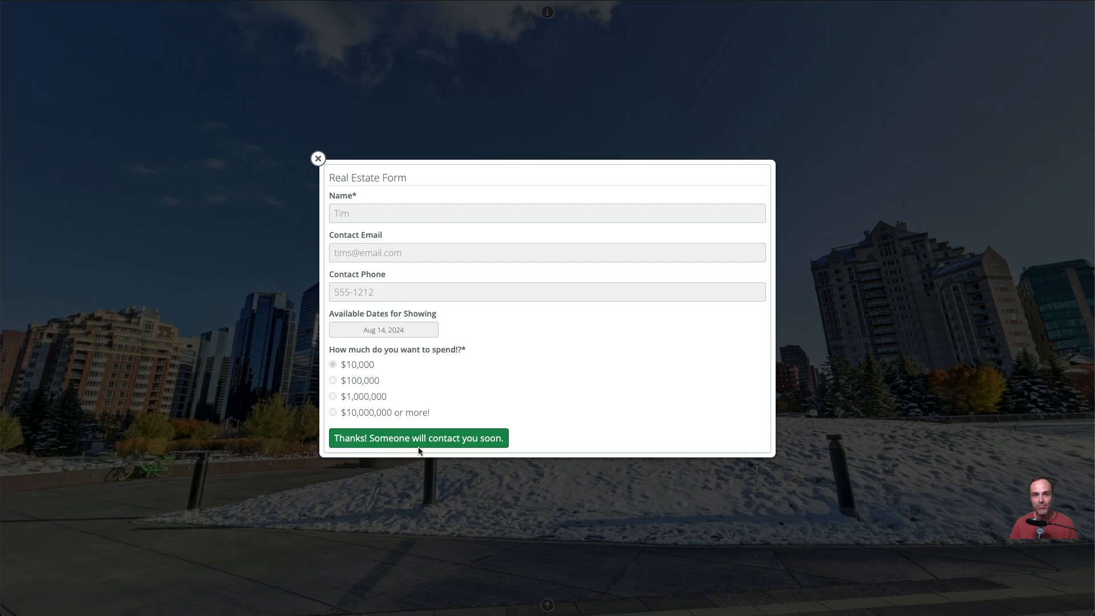
click(318, 159)
drag(319, 158, 257, 40)
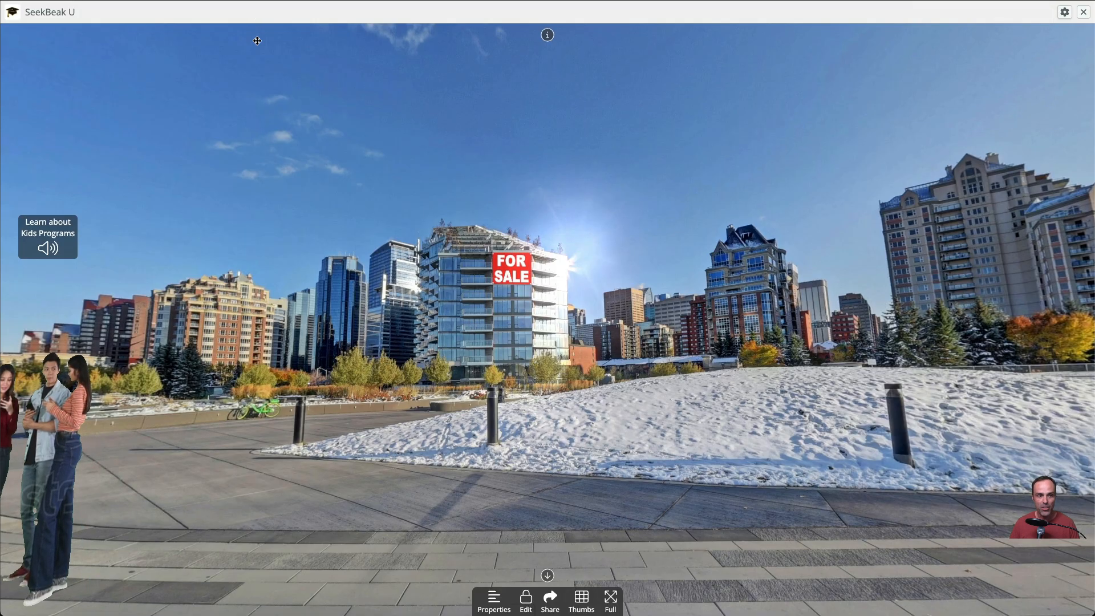
click(1084, 13)
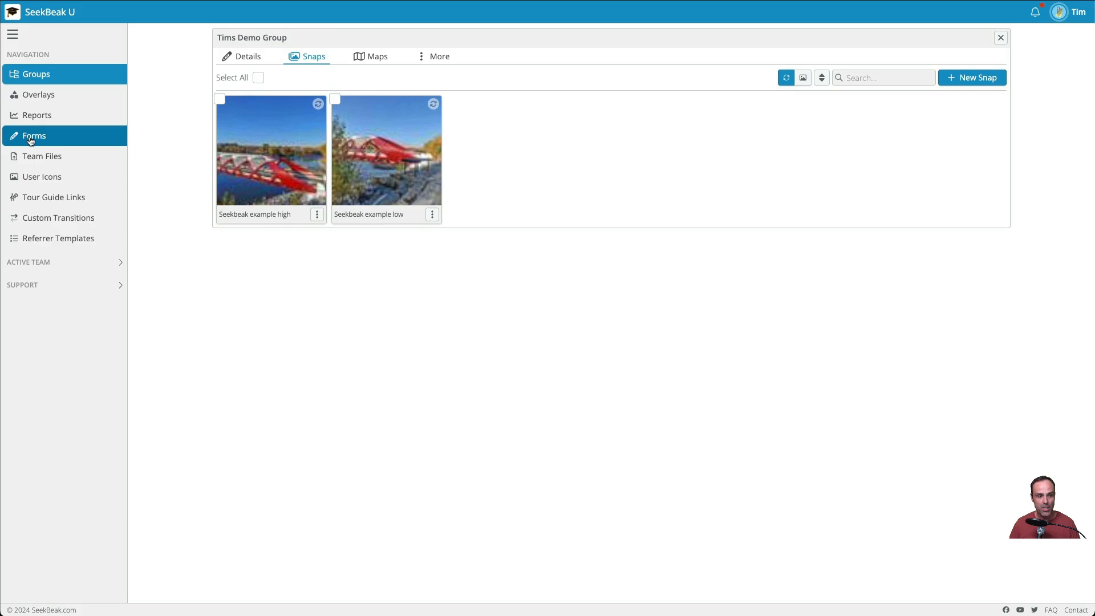
Run a Form Response Report for the Real Estate Form covering Jun 7 to Jun 8, 2024.
click(34, 115)
click(283, 77)
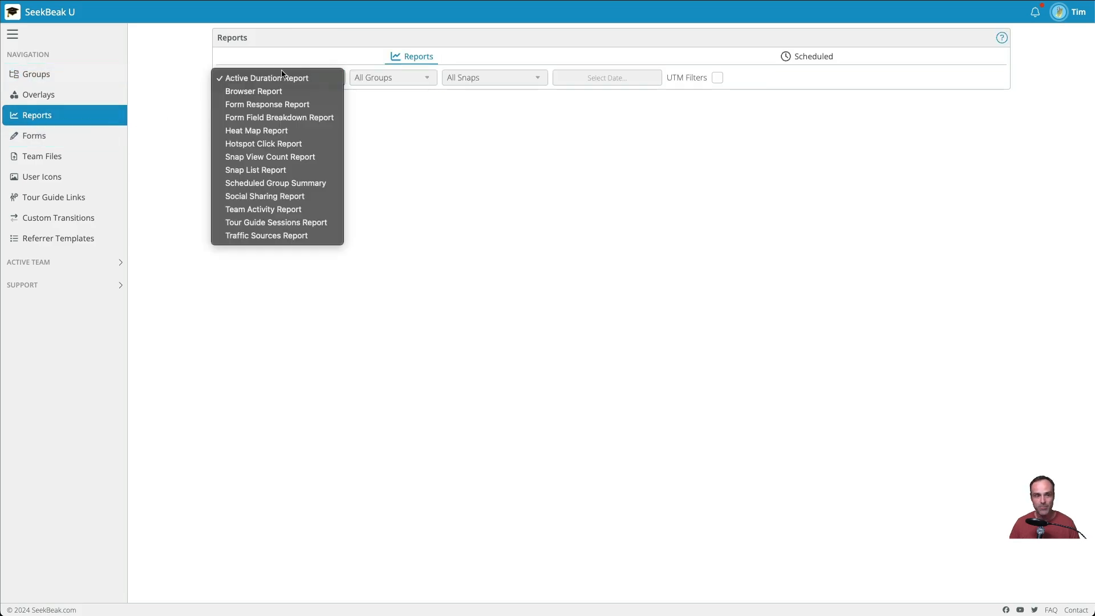
click(284, 105)
click(374, 78)
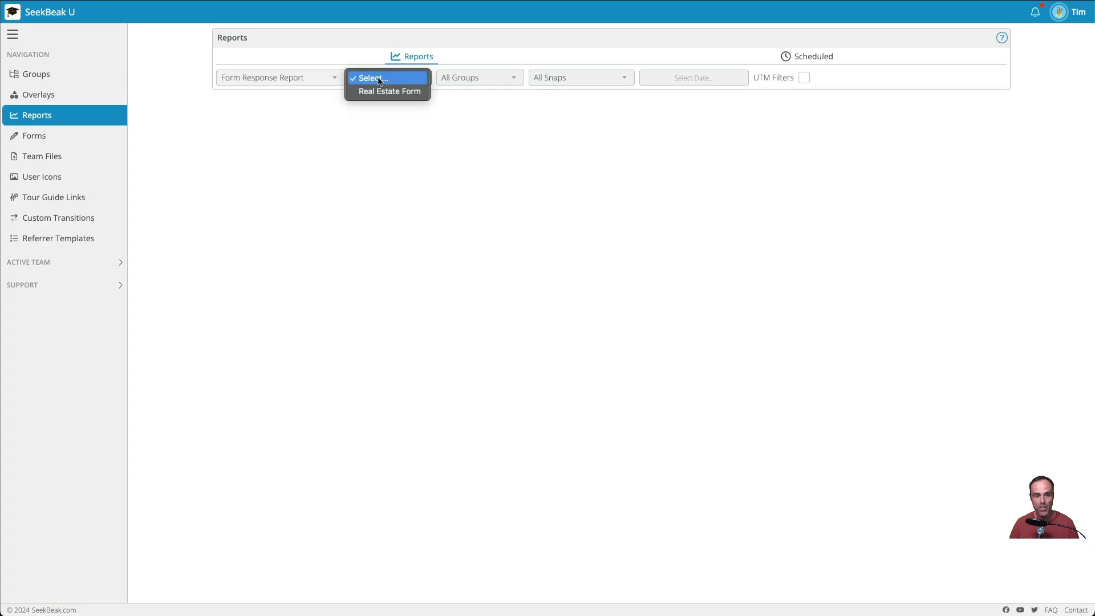
click(389, 92)
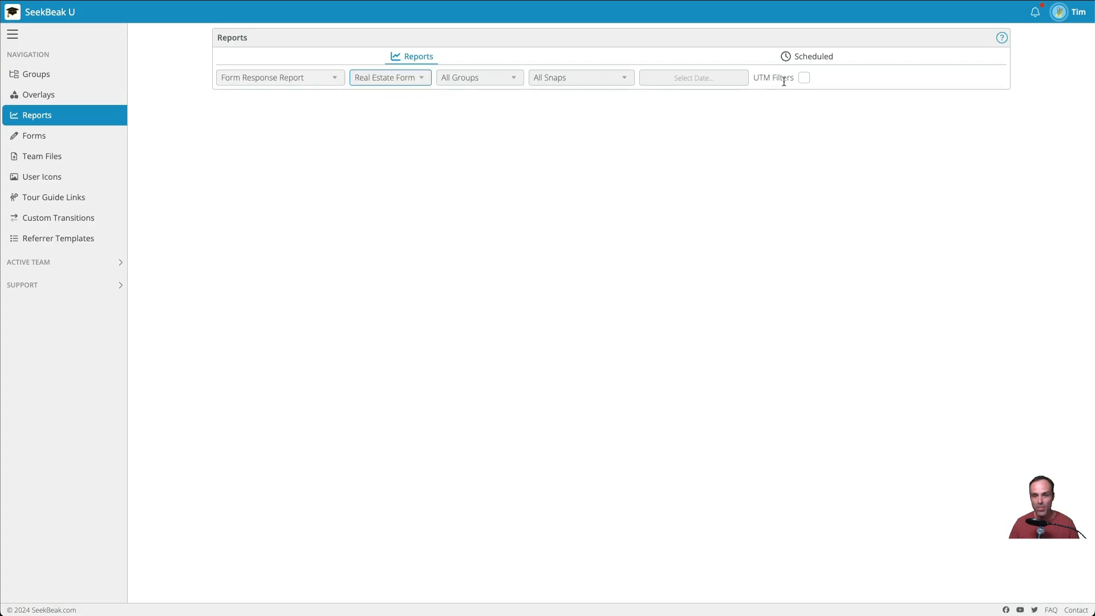
click(702, 79)
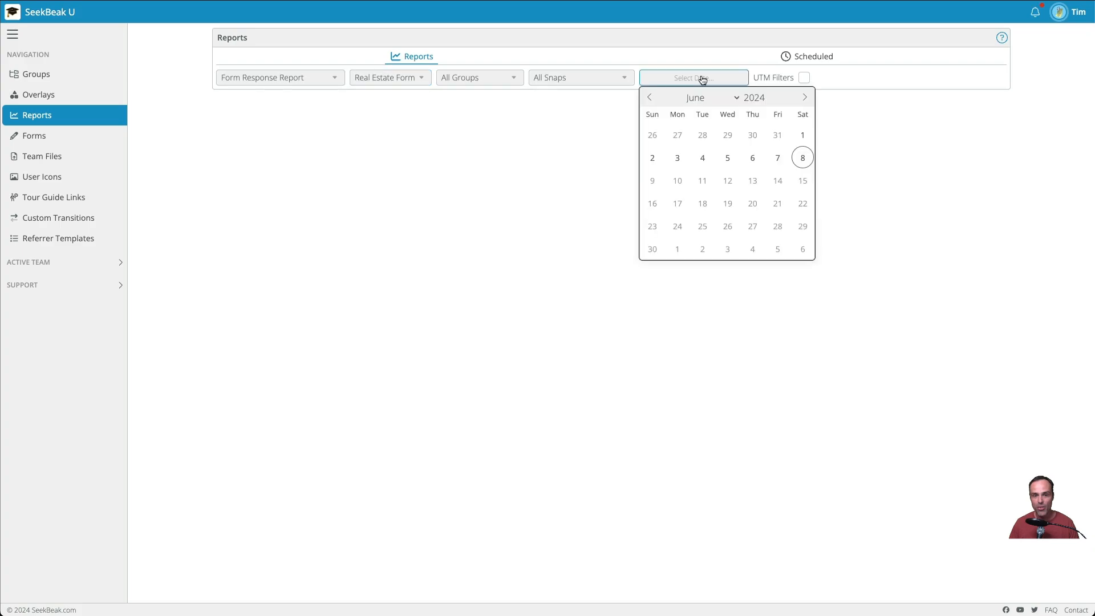
click(777, 158)
click(803, 157)
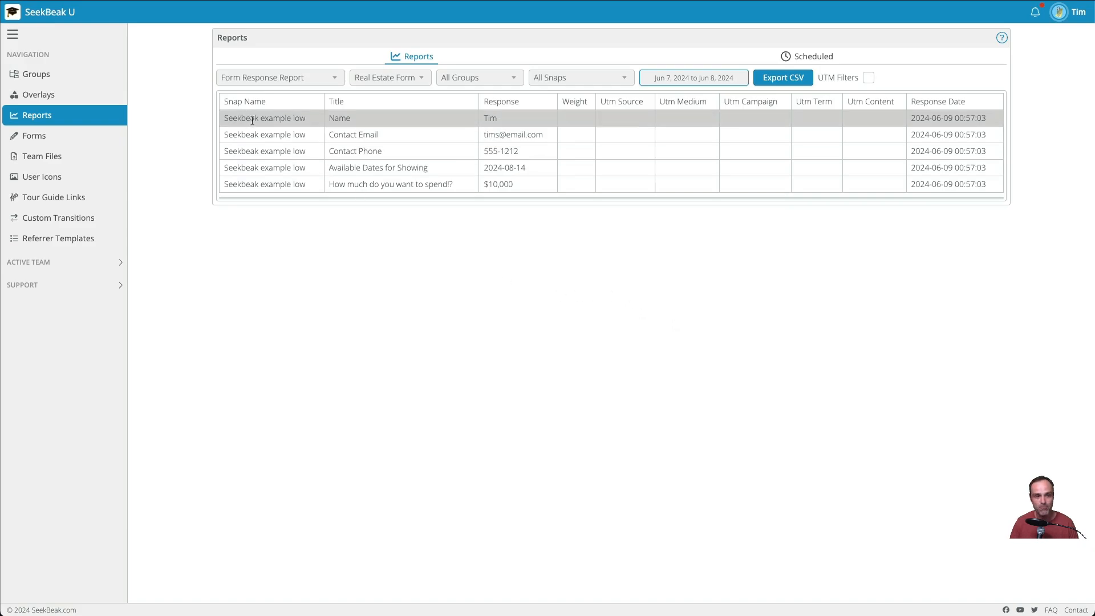
Change the report type to Form Field Breakdown Report for the same form and date range.
click(300, 80)
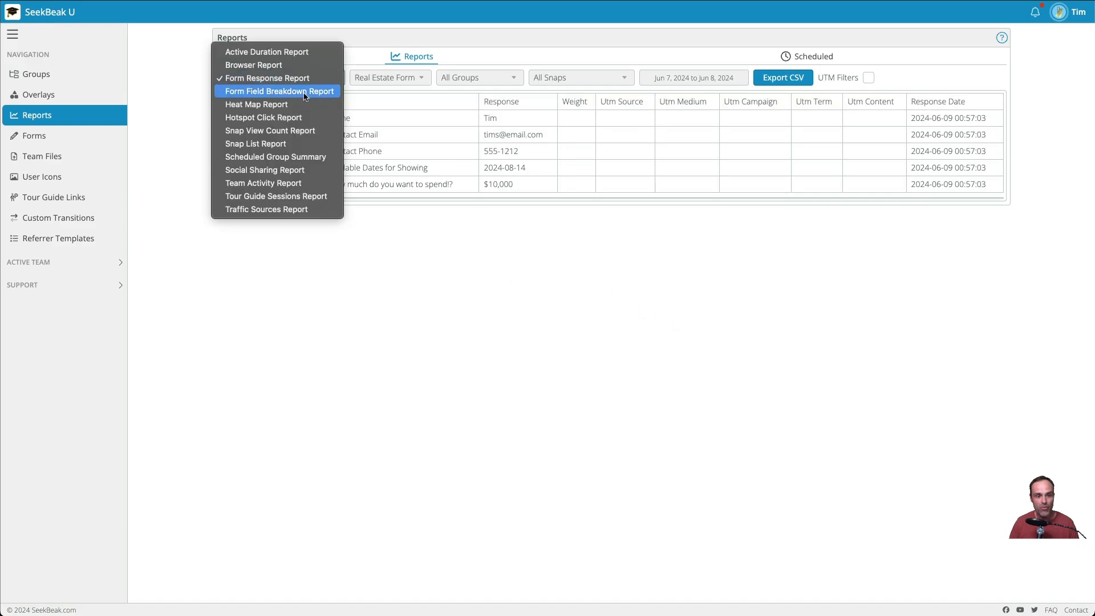
click(305, 94)
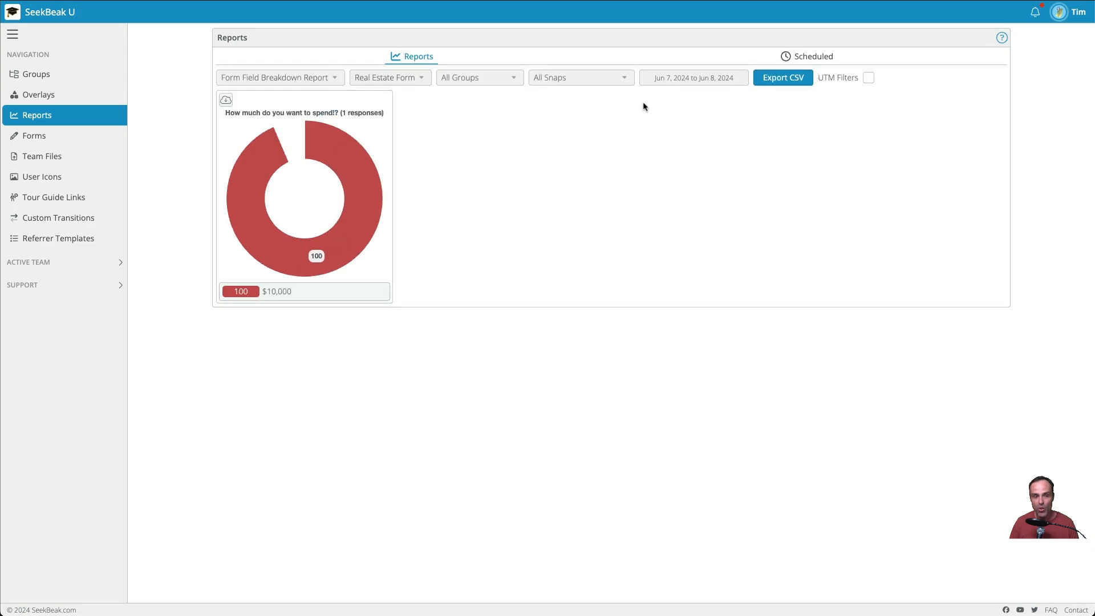